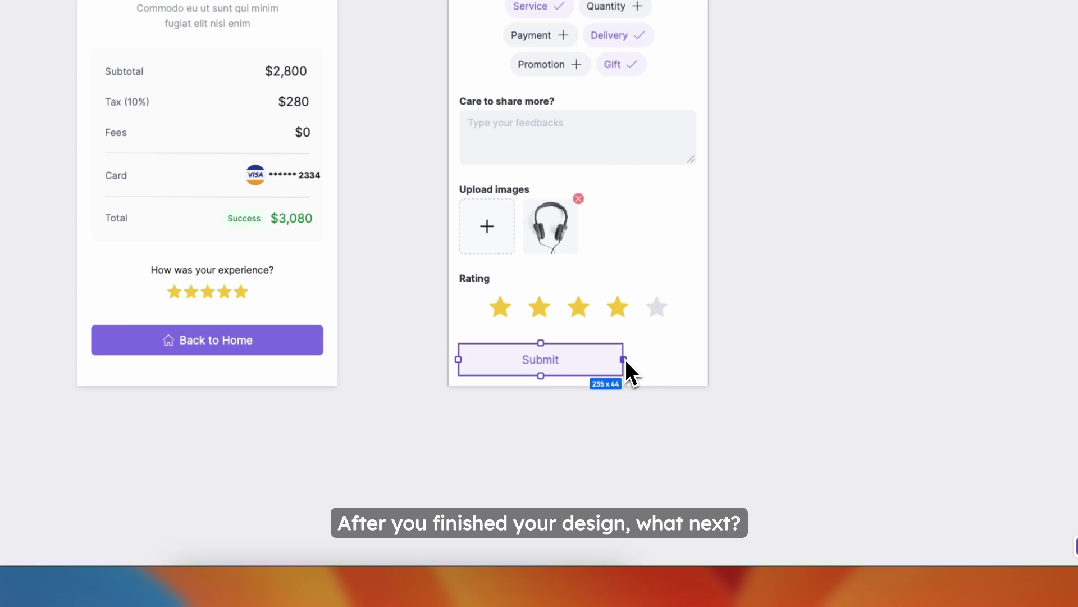
Widen the Feedback screen's Submit button to full form width and give it a solid purple fill
{"action": "left_click_drag", "start_coordinate": [556, 359], "coordinate": [697, 361]}
{"action": "left_click", "coordinate": [455, 308]}
{"action": "left_click", "coordinate": [419, 339]}
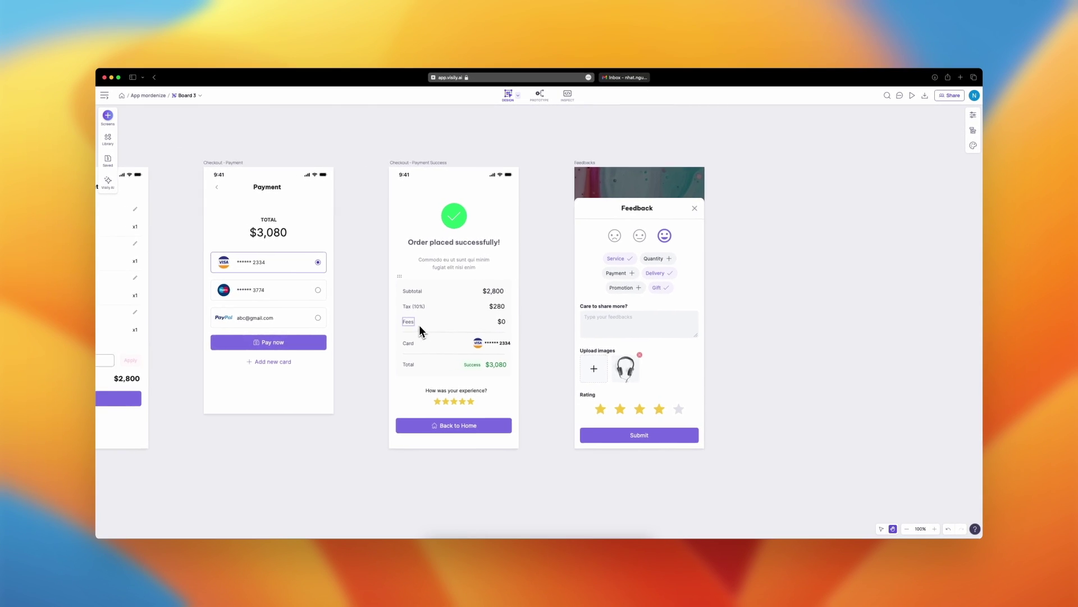
{"action": "scroll", "coordinate": [772, 248], "scroll_direction": "left", "scroll_amount": 8}
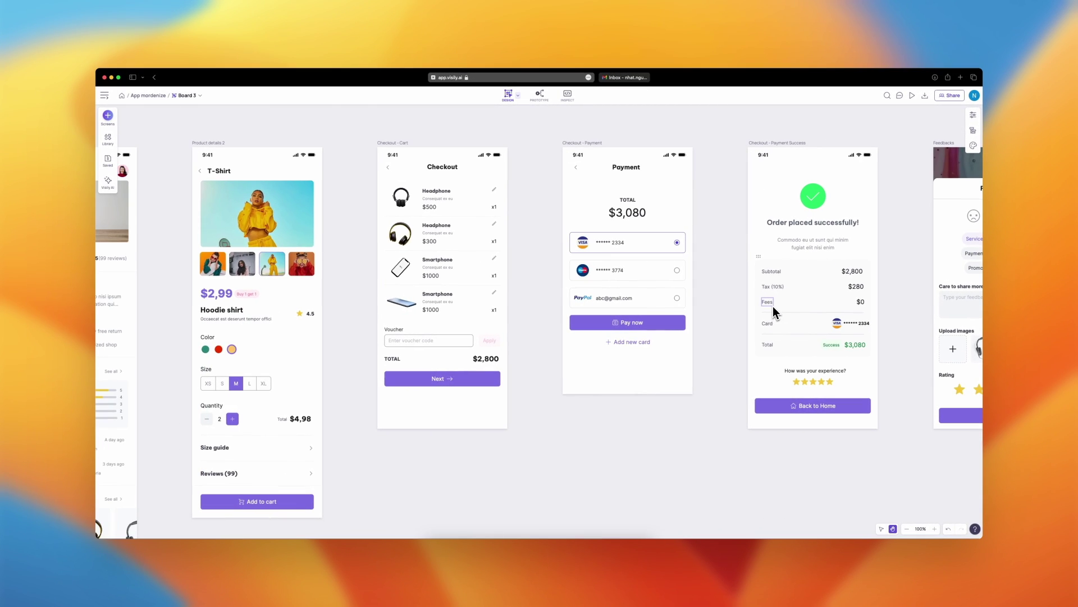
{"action": "scroll", "coordinate": [544, 362], "scroll_direction": "down", "scroll_amount": 5}
{"action": "scroll", "coordinate": [506, 380], "scroll_direction": "down", "scroll_amount": 5}
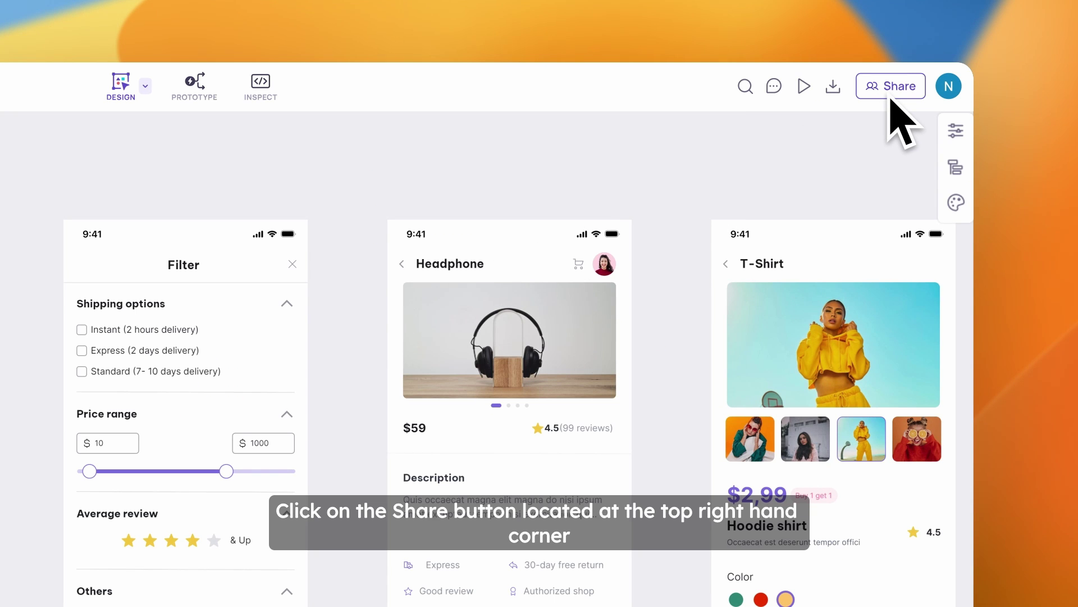
Browse the board's Share publicly, Permission requests and Invite collaborators sharing options
{"action": "left_click", "coordinate": [892, 86]}
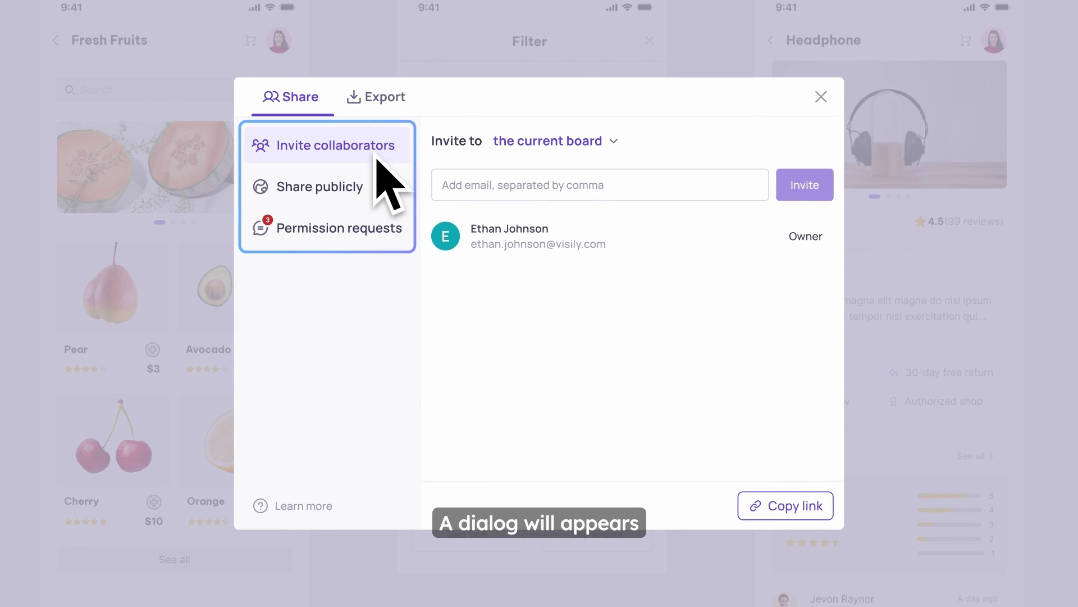
{"action": "left_click", "coordinate": [377, 192]}
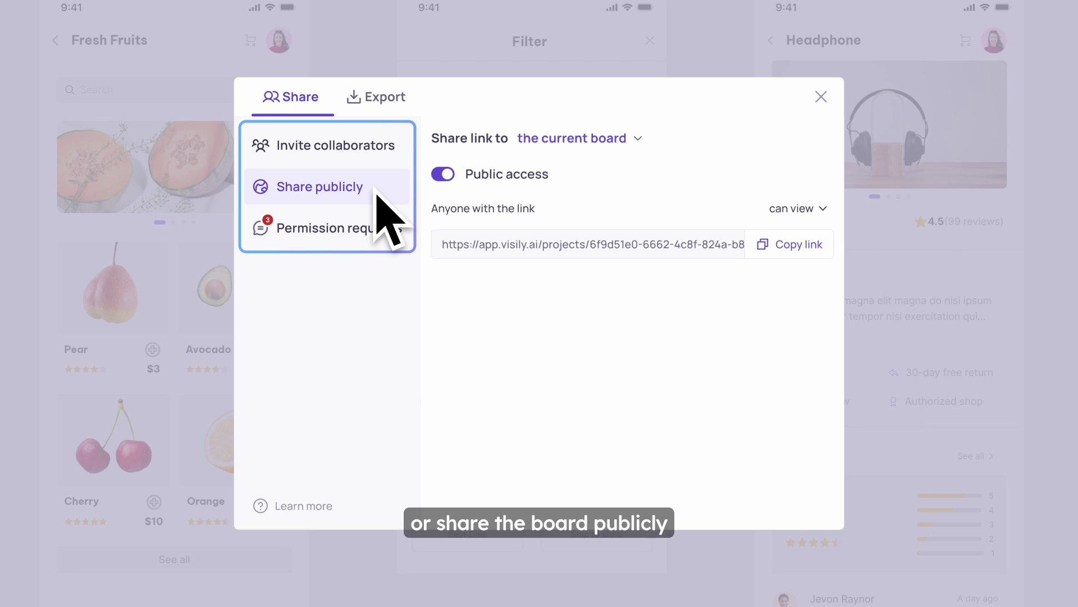
{"action": "left_click", "coordinate": [376, 238]}
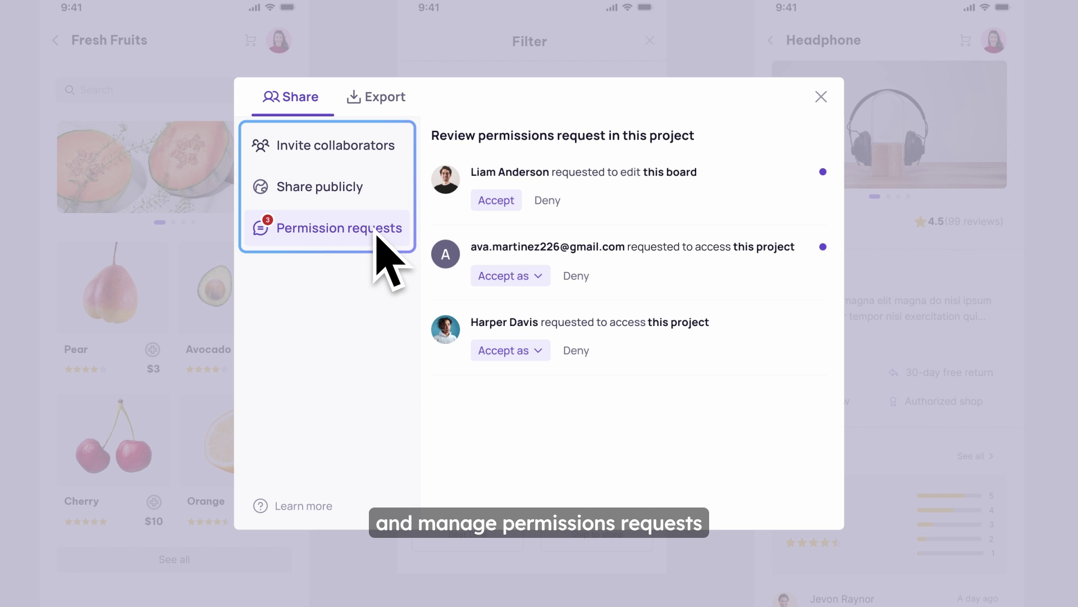
{"action": "left_click", "coordinate": [376, 154]}
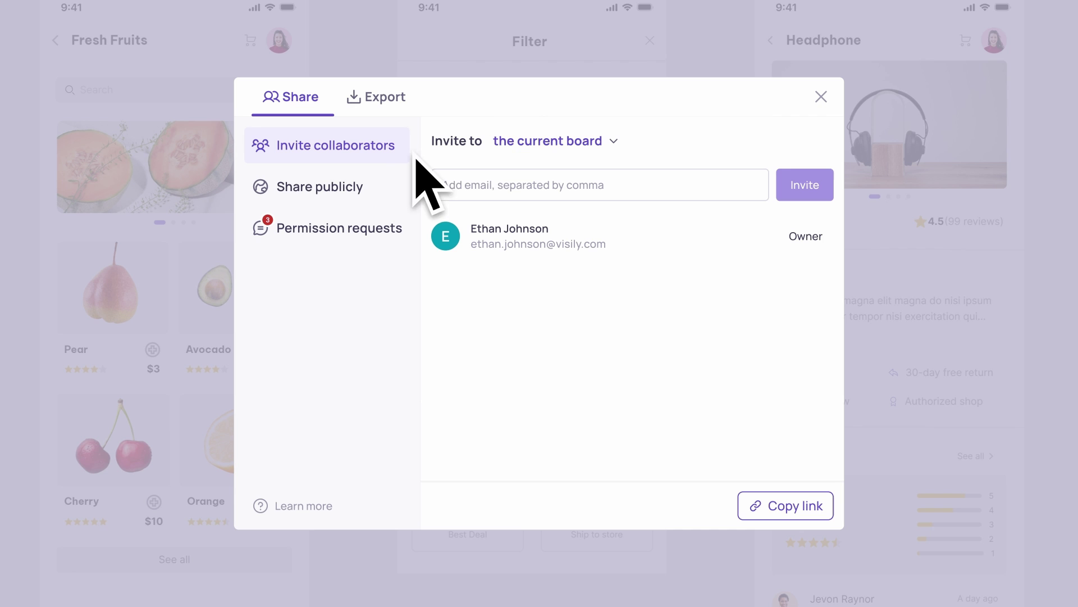
{"action": "left_click", "coordinate": [556, 145]}
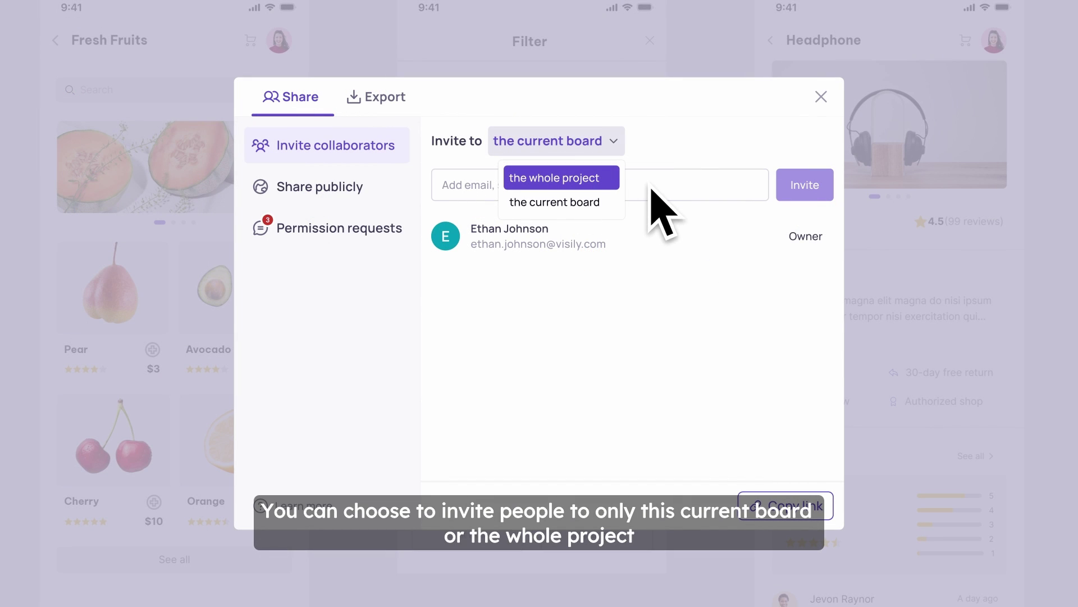
Invite three collaborators to this board only with 'can edit' access, then review the first invitee's permissions
{"action": "left_click", "coordinate": [649, 205]}
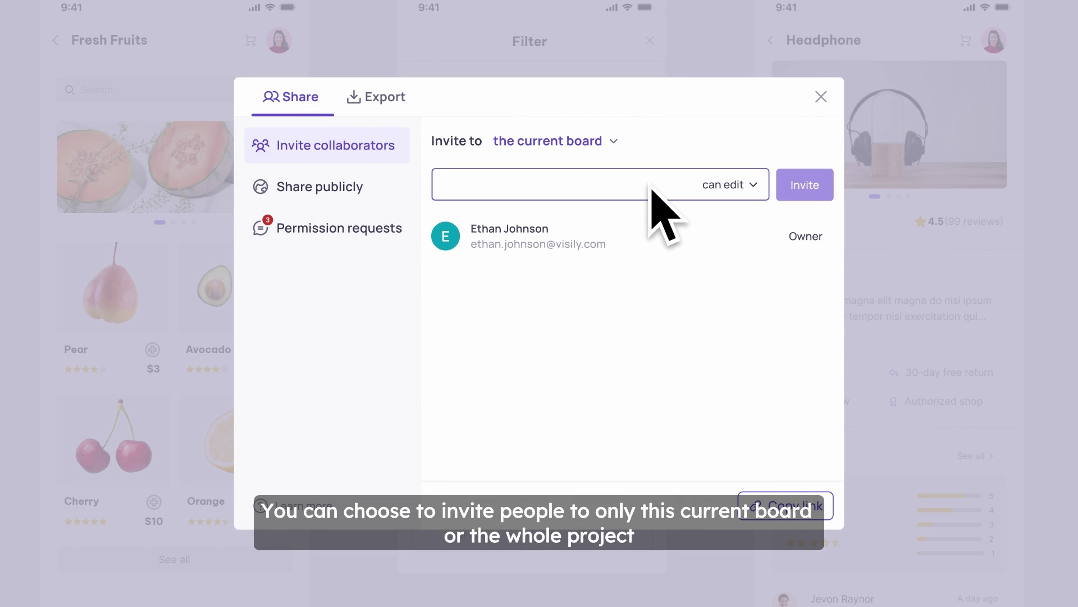
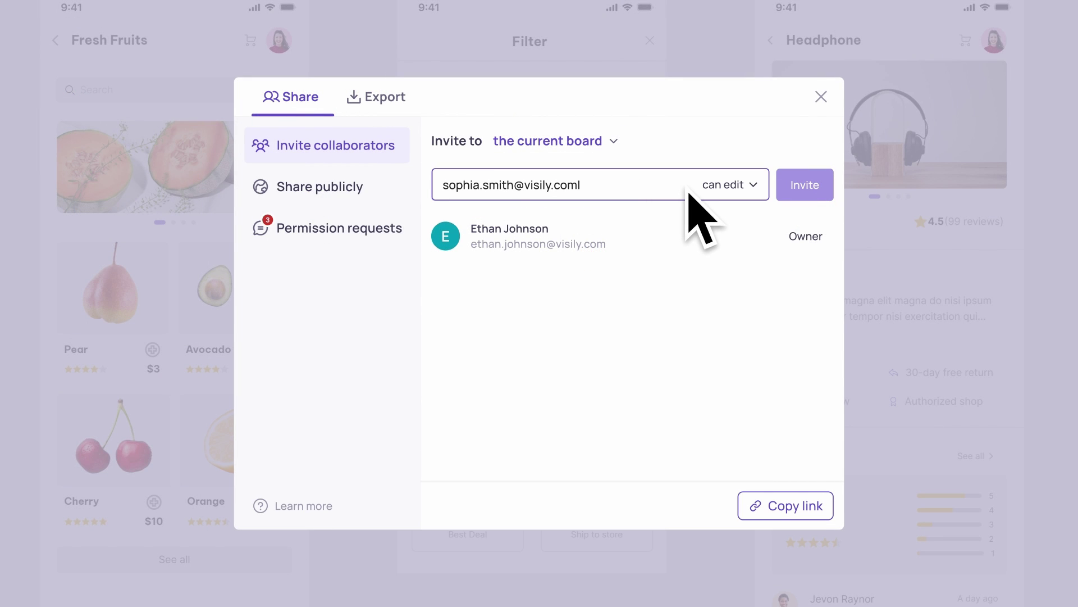
{"action": "left_click", "coordinate": [805, 184]}
{"action": "type", "text": "jackson.dav"}
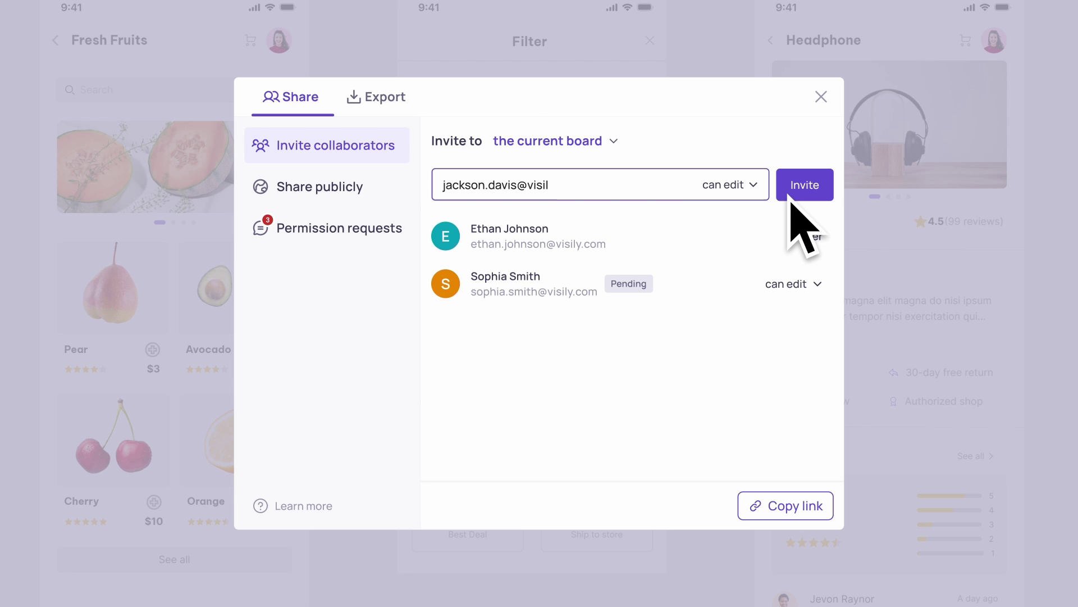
{"action": "left_click", "coordinate": [805, 185]}
{"action": "type", "text": "emma.l"}
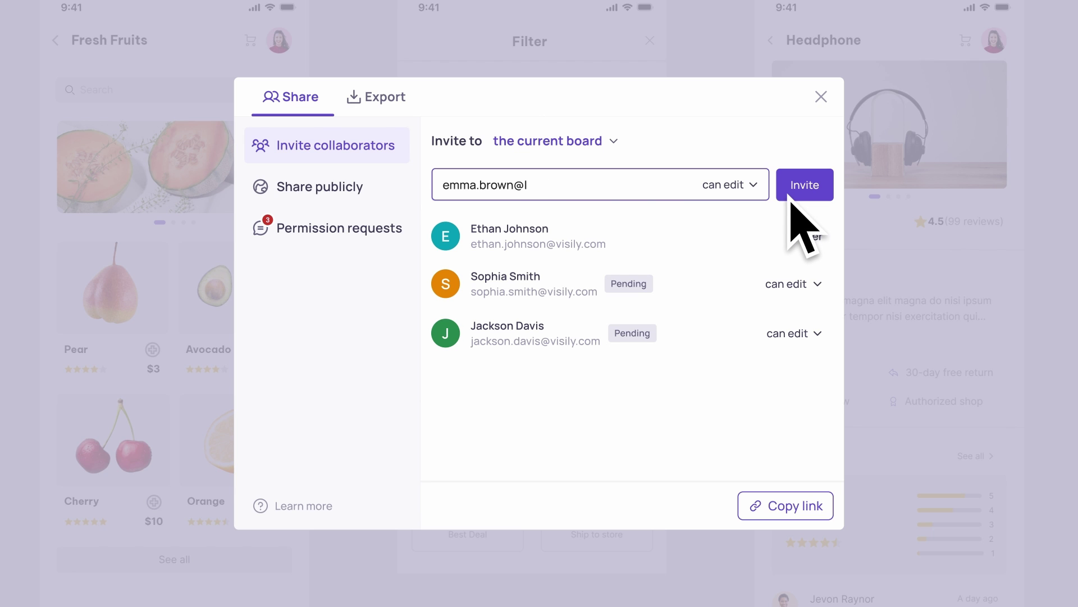
{"action": "left_click", "coordinate": [805, 185]}
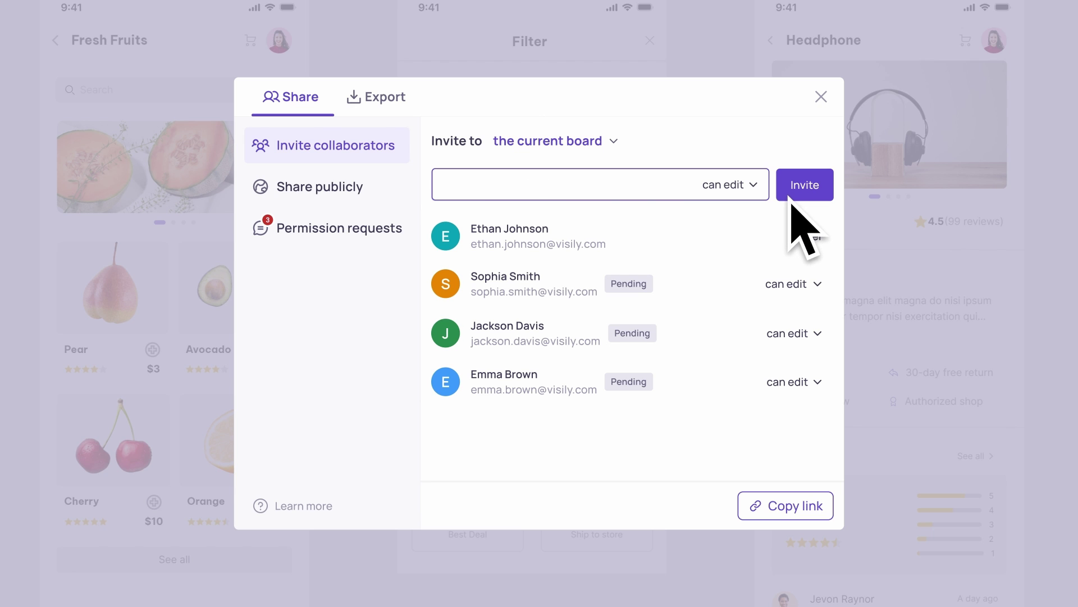
{"action": "left_click", "coordinate": [819, 287]}
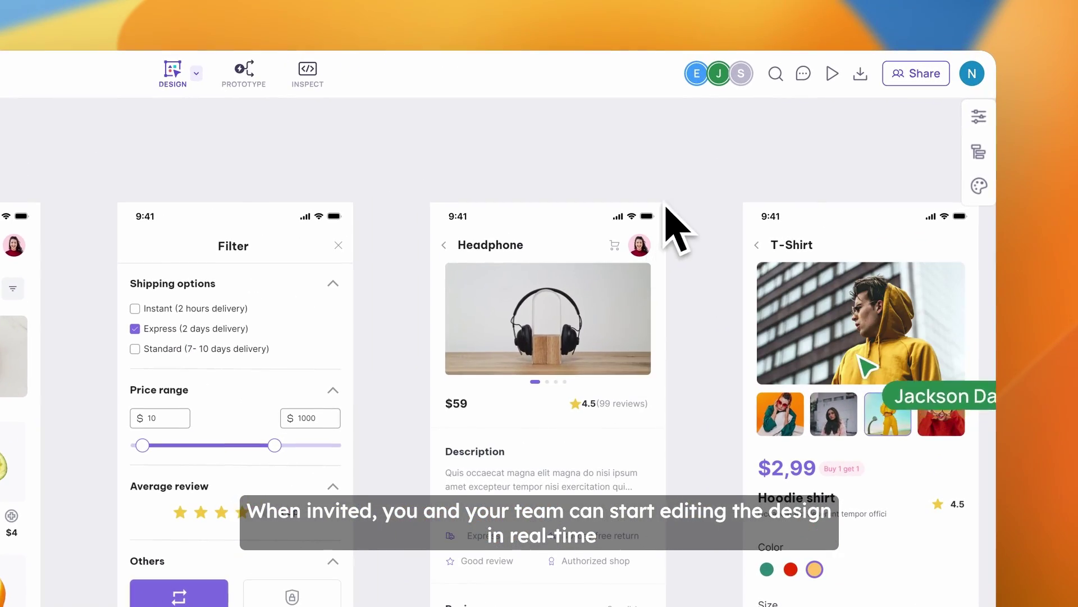
Follow Emma's screen in observing mode from her avatar in the header
{"action": "left_click", "coordinate": [698, 76]}
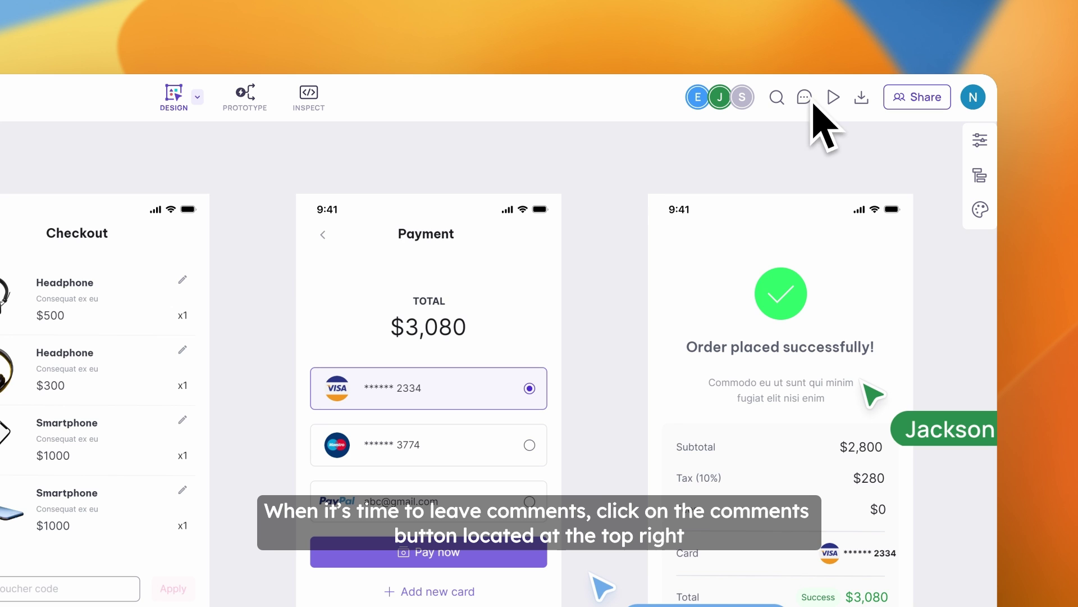
Pin and post a spacing comment on the Checkout screen's headphone item
{"action": "left_click", "coordinate": [805, 97]}
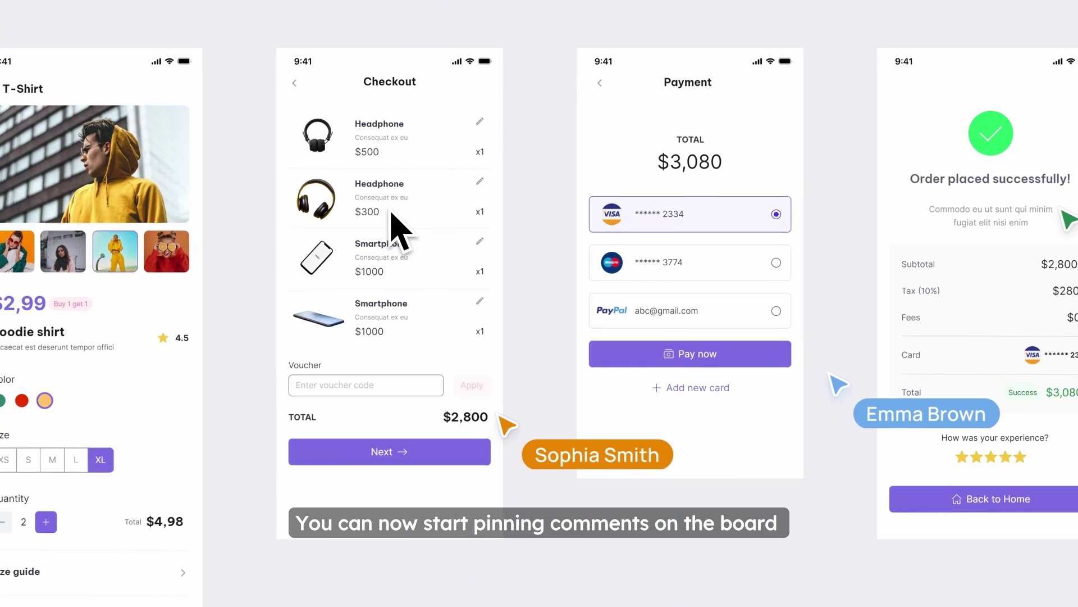
{"action": "left_click", "coordinate": [390, 221]}
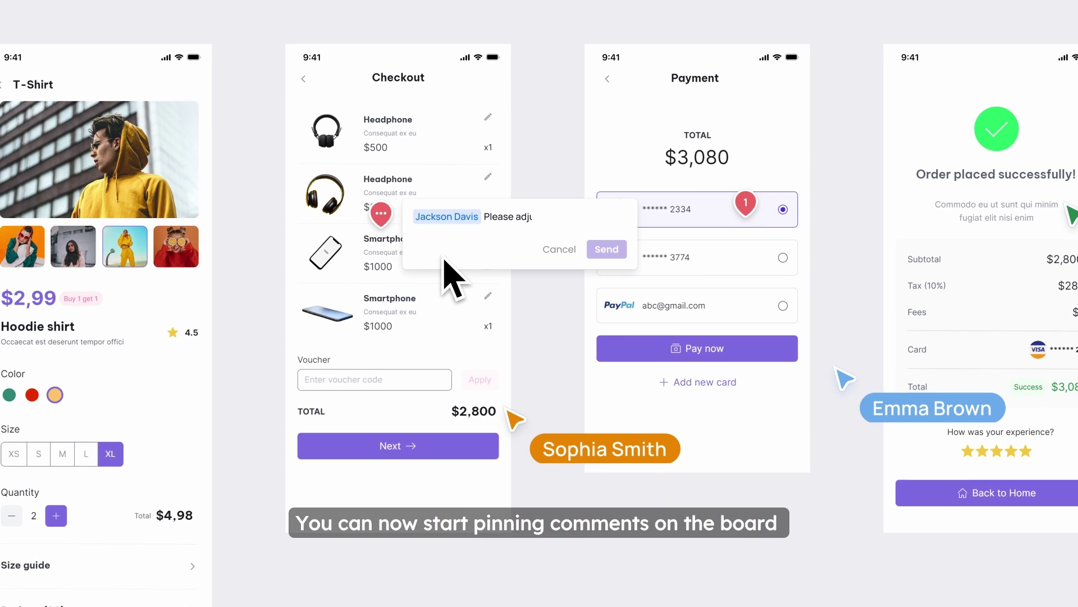
{"action": "type", "text": "st the spacing here"}
{"action": "left_click", "coordinate": [607, 248]}
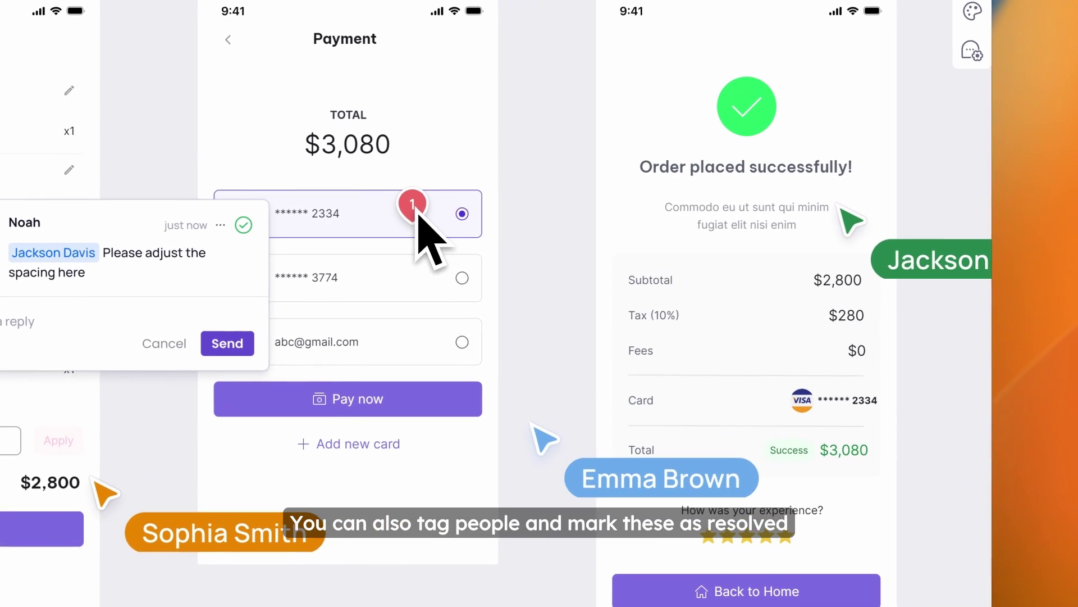
Resolve the Payment screen comment, then show resolved threads and everyone's threads in comment settings
{"action": "left_click", "coordinate": [746, 204]}
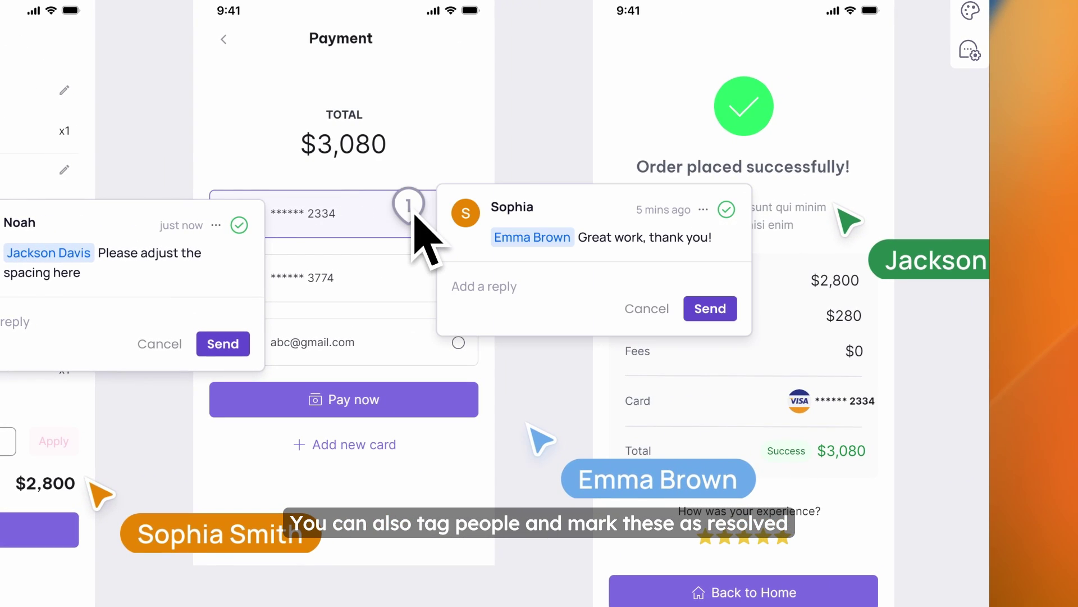
{"action": "left_click", "coordinate": [726, 209]}
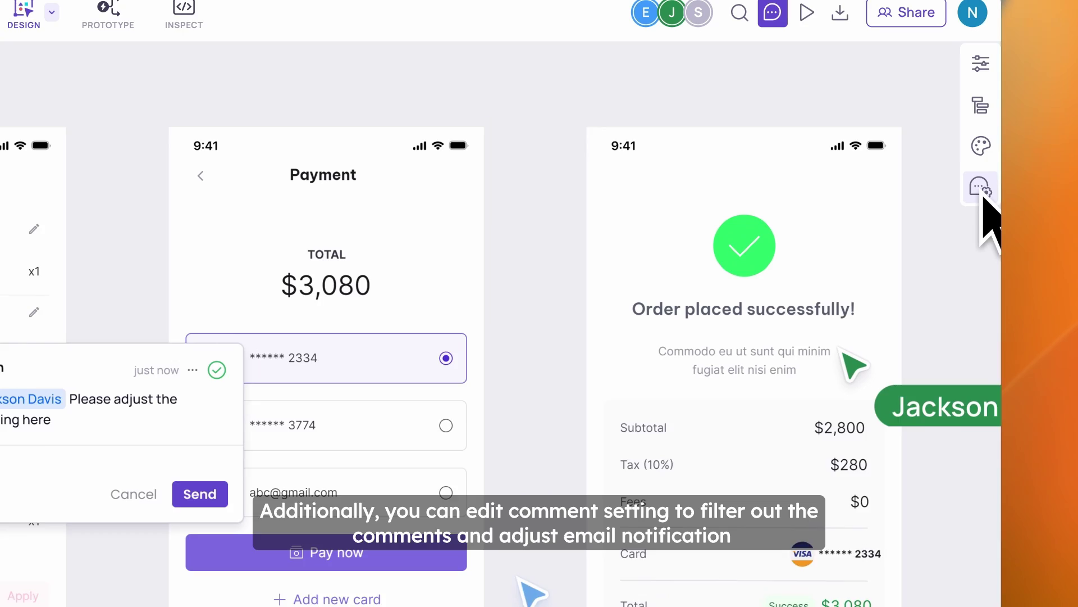
{"action": "left_click", "coordinate": [984, 190]}
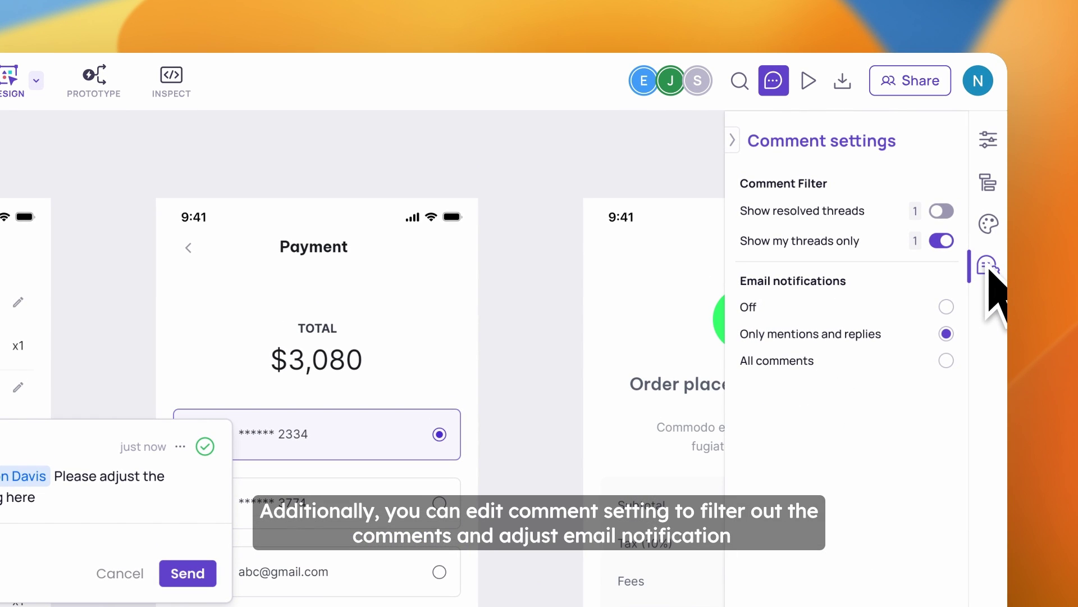
{"action": "left_click", "coordinate": [941, 241]}
{"action": "left_click", "coordinate": [941, 211]}
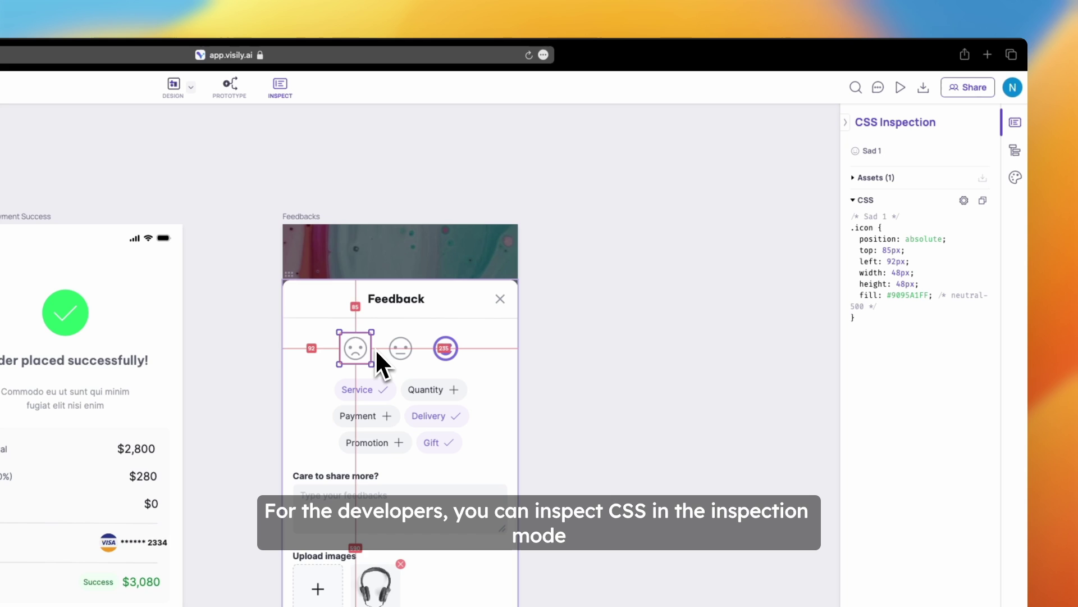
Download the headphone image asset to the Downloads folder
{"action": "left_click", "coordinate": [413, 349]}
{"action": "left_click", "coordinate": [387, 582]}
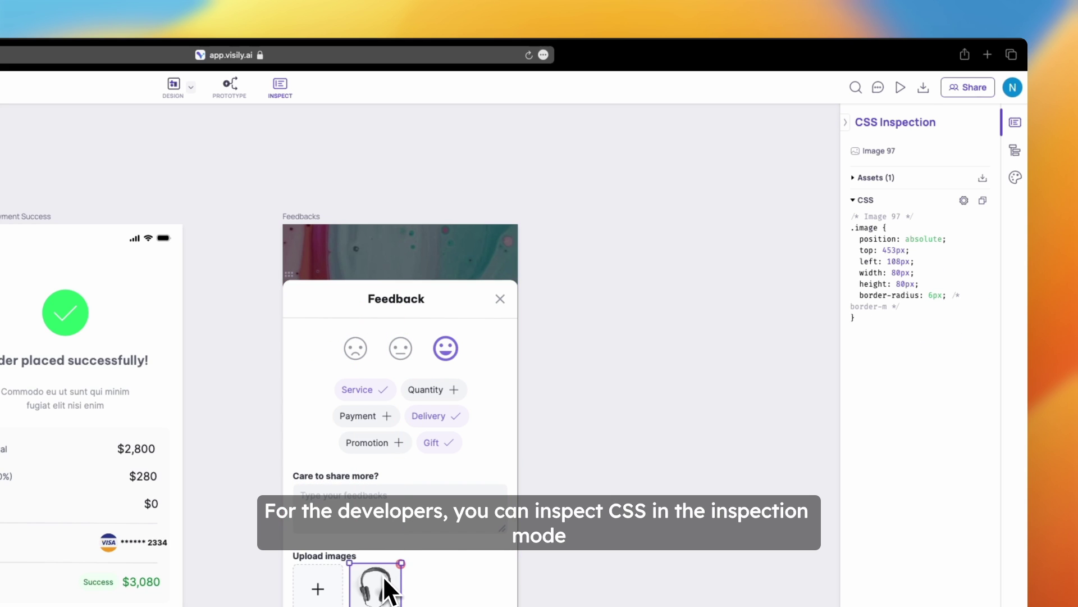
{"action": "left_click", "coordinate": [854, 178]}
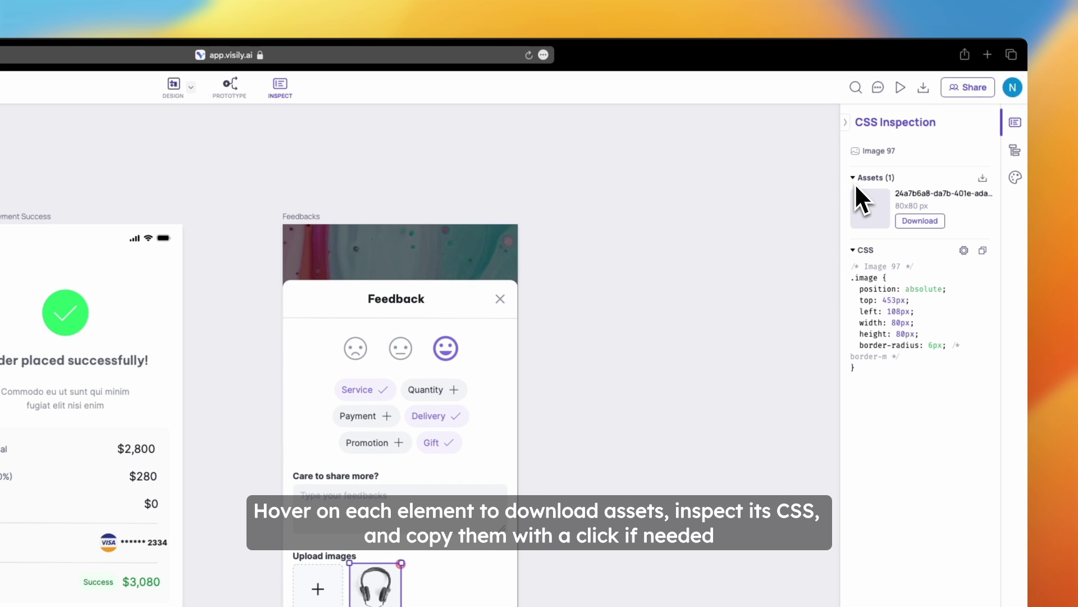
{"action": "left_click", "coordinate": [909, 218]}
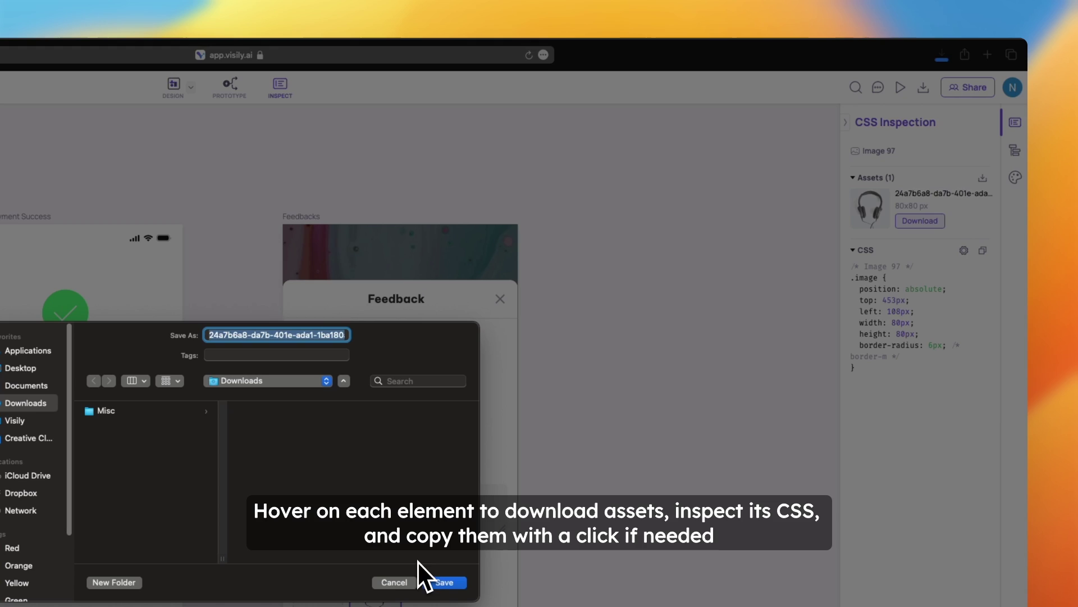
{"action": "left_click", "coordinate": [443, 581]}
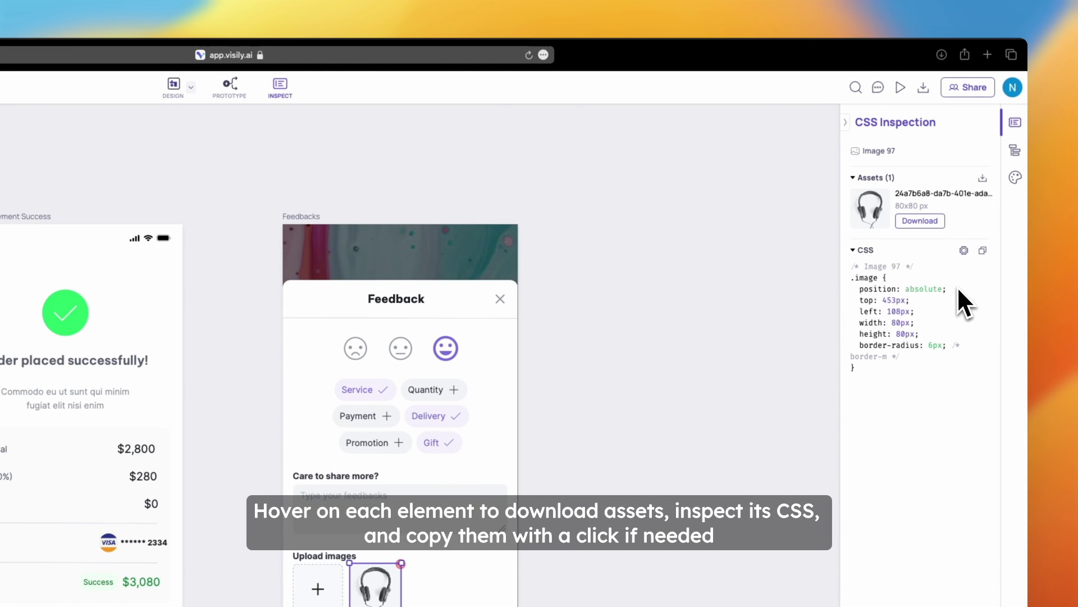
Export the Service/Quantity tag row's tailwind.js file to Downloads
{"action": "left_click", "coordinate": [641, 383]}
{"action": "left_click", "coordinate": [397, 390]}
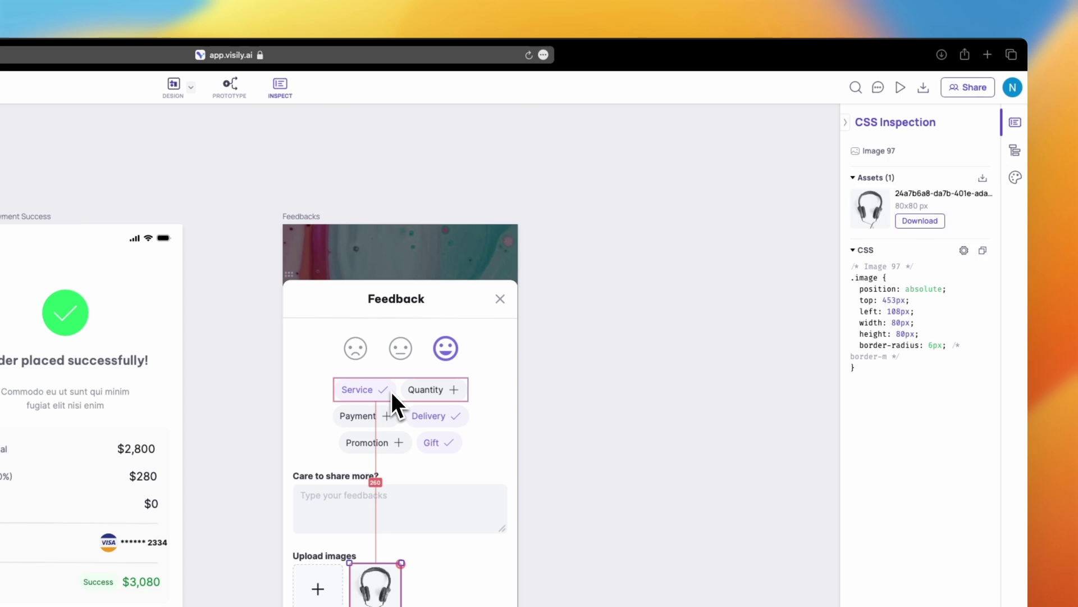
{"action": "scroll", "coordinate": [1003, 396], "scroll_direction": "down", "scroll_amount": 5}
{"action": "scroll", "coordinate": [1003, 396], "scroll_direction": "down", "scroll_amount": 3}
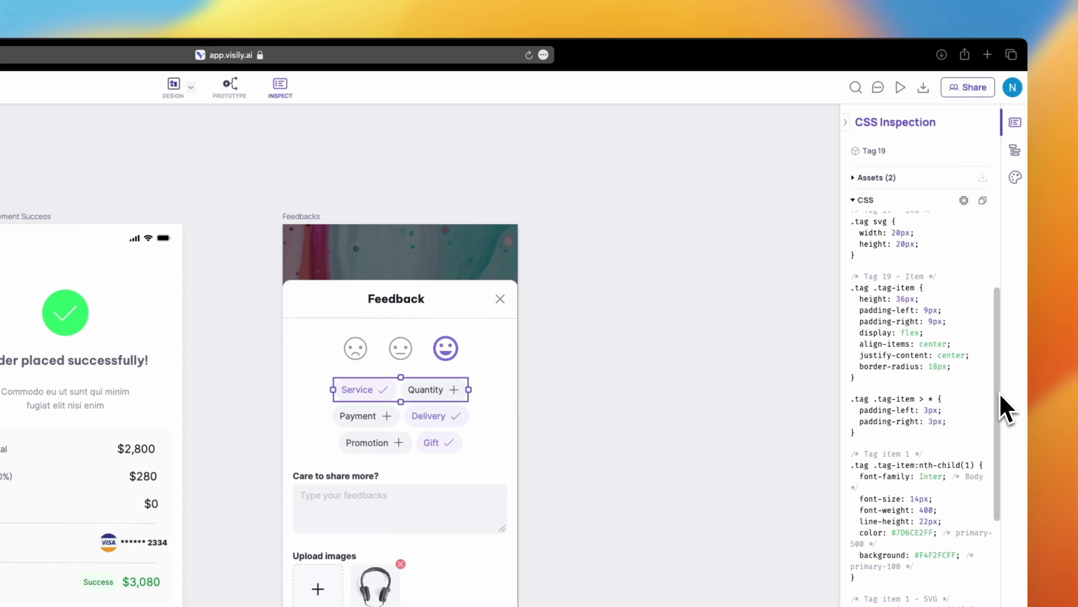
{"action": "left_click", "coordinate": [963, 200]}
{"action": "left_click", "coordinate": [962, 270]}
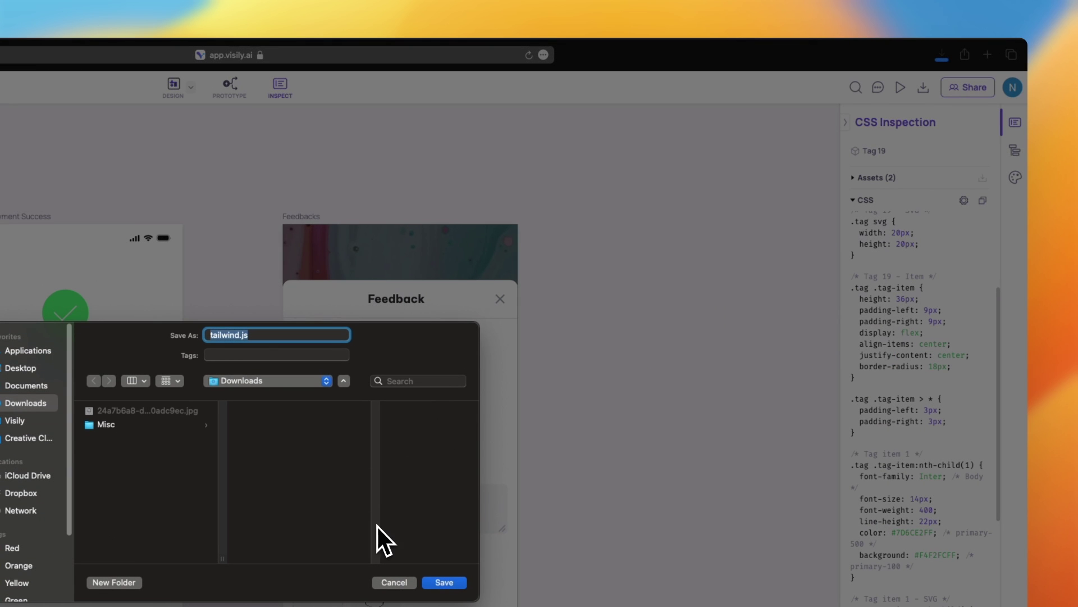
{"action": "left_click", "coordinate": [444, 582]}
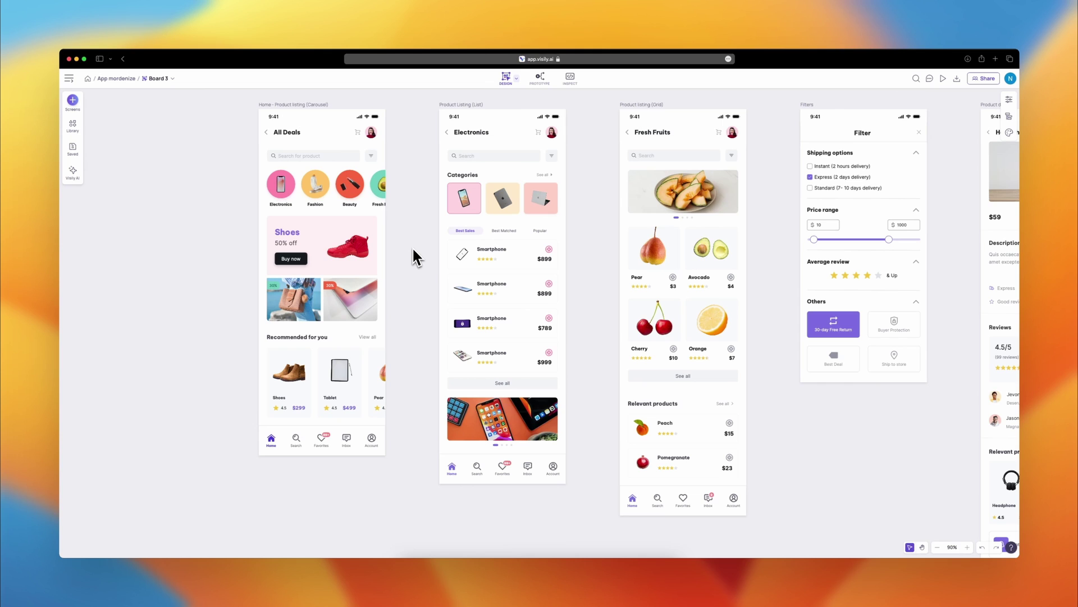
Save the Shoes banner, product card, navigation, search bar and Smartphone row as a Figma .vis export
{"action": "left_click", "coordinate": [356, 226]}
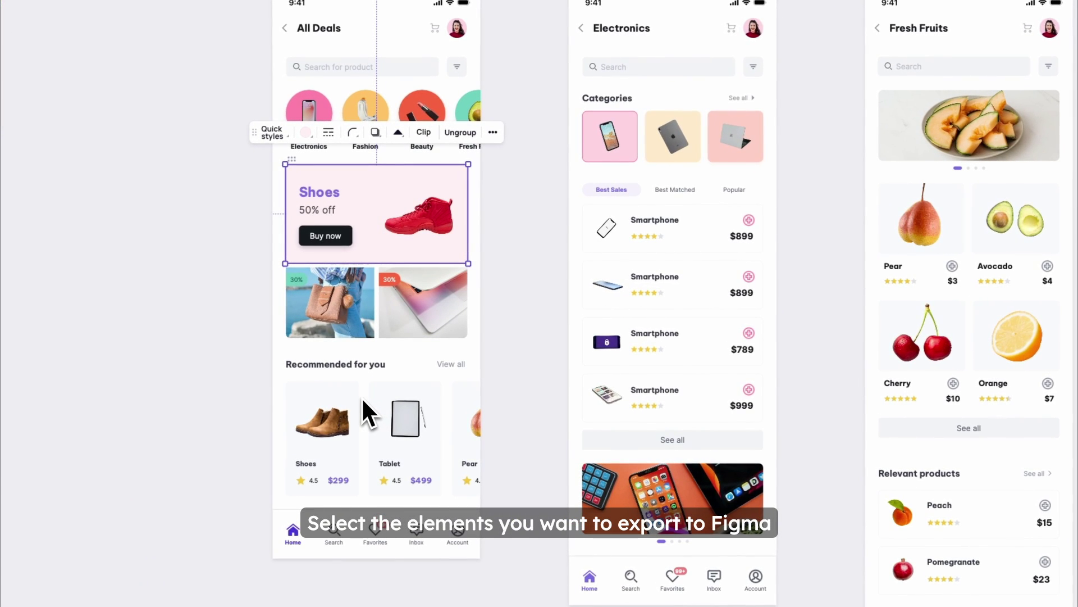
{"action": "left_click", "coordinate": [358, 397], "text": "shift"}
{"action": "left_click", "coordinate": [363, 517], "text": "shift"}
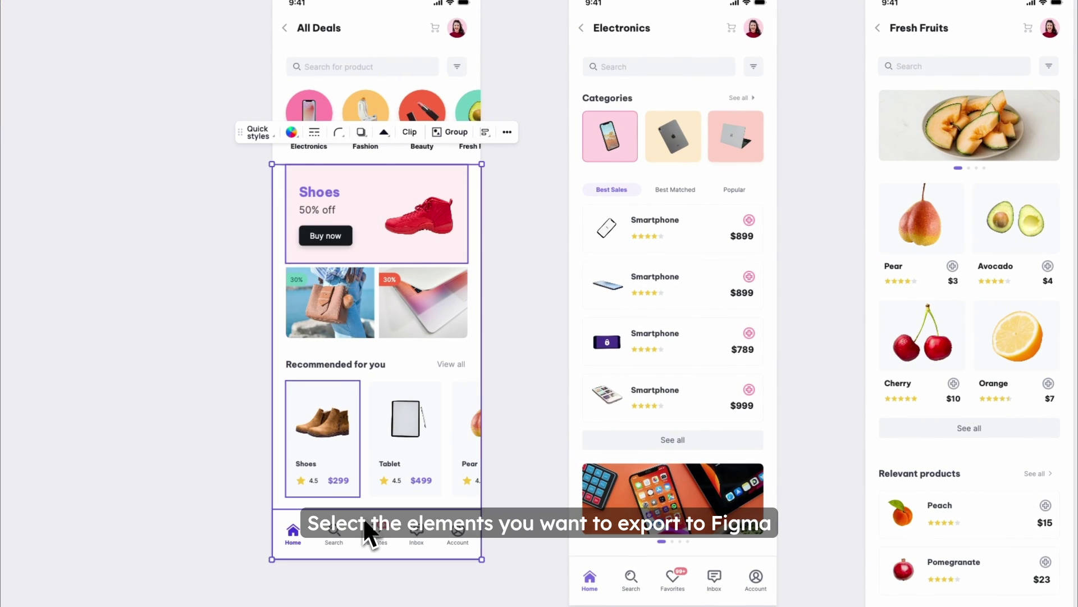
{"action": "left_click", "coordinate": [648, 72], "text": "shift"}
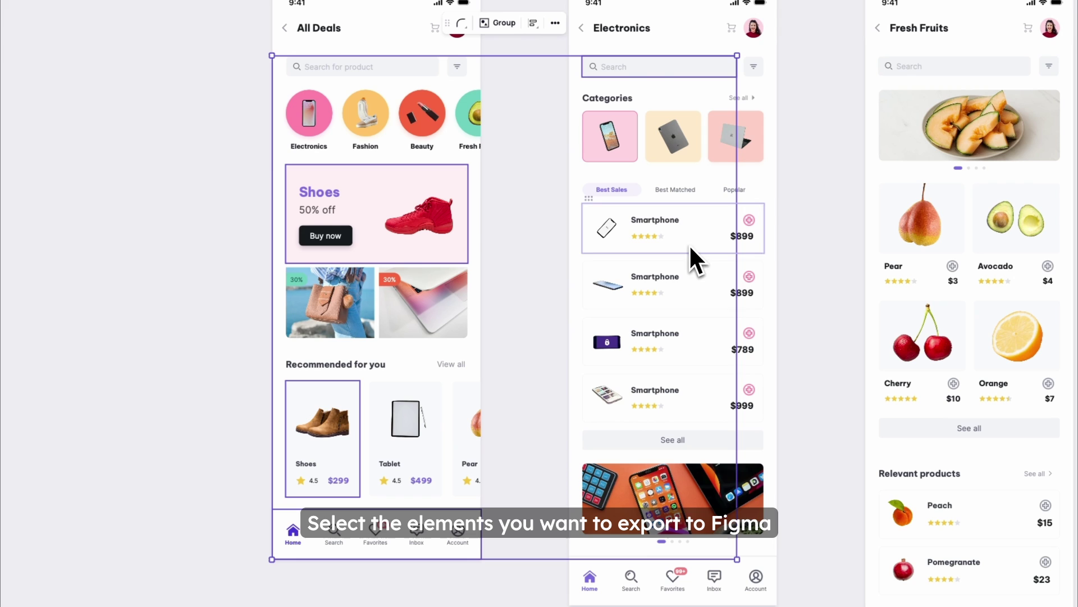
{"action": "left_click", "coordinate": [694, 287], "text": "shift"}
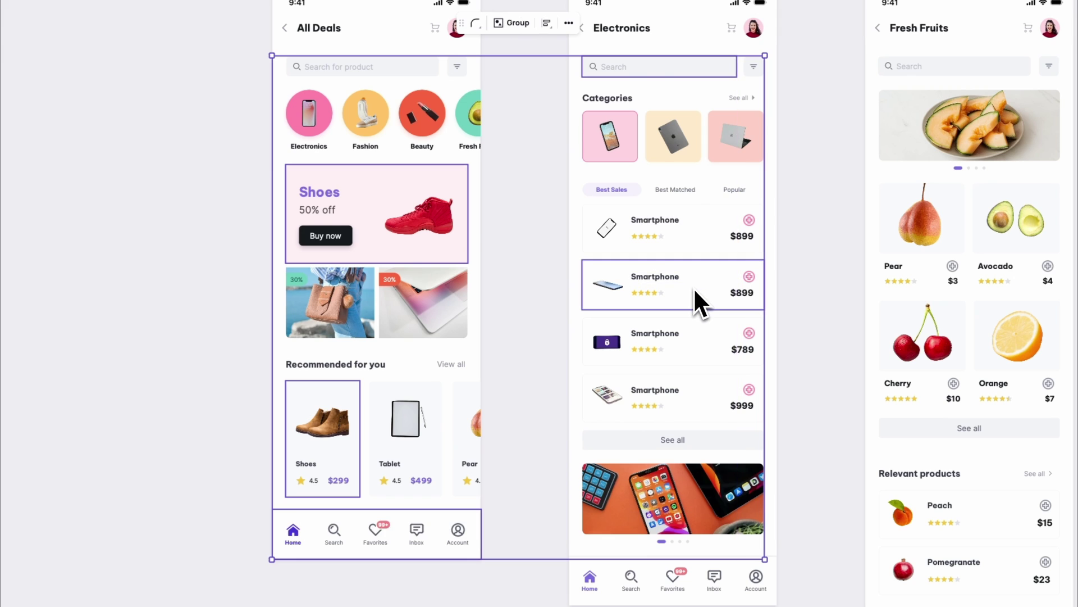
{"action": "left_click", "coordinate": [567, 24]}
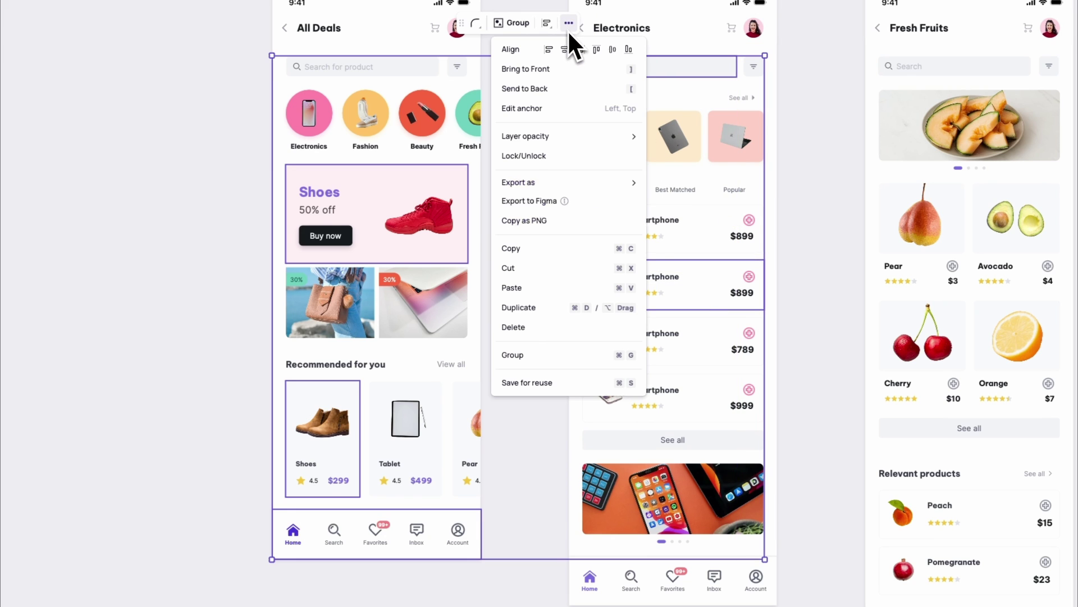
{"action": "left_click", "coordinate": [582, 201]}
{"action": "left_click", "coordinate": [944, 428]}
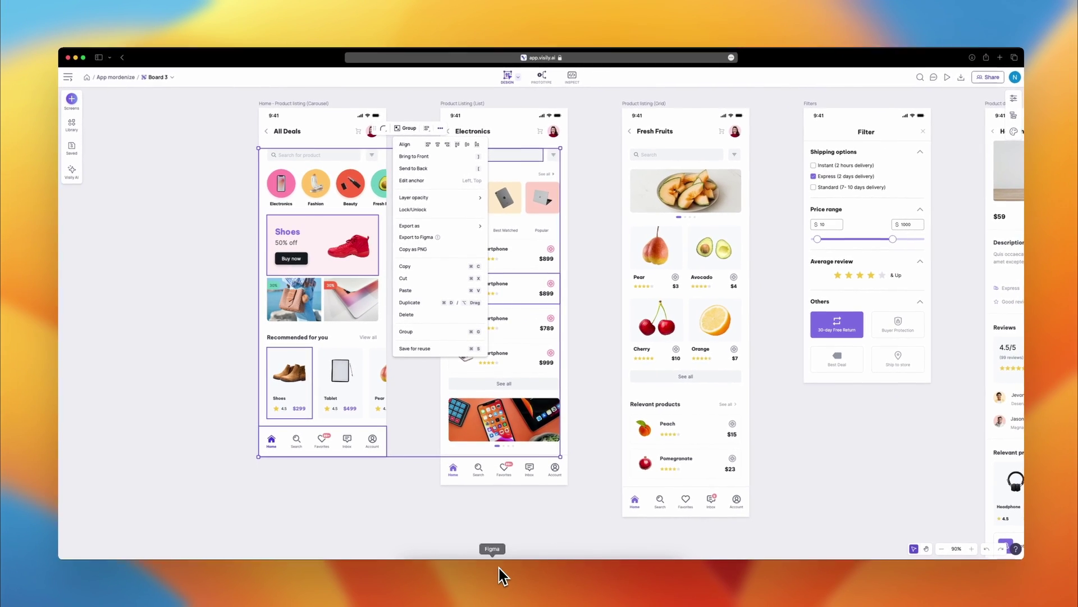
Import the exported .vis file into Figma with the Visily plugin
{"action": "left_click", "coordinate": [492, 549]}
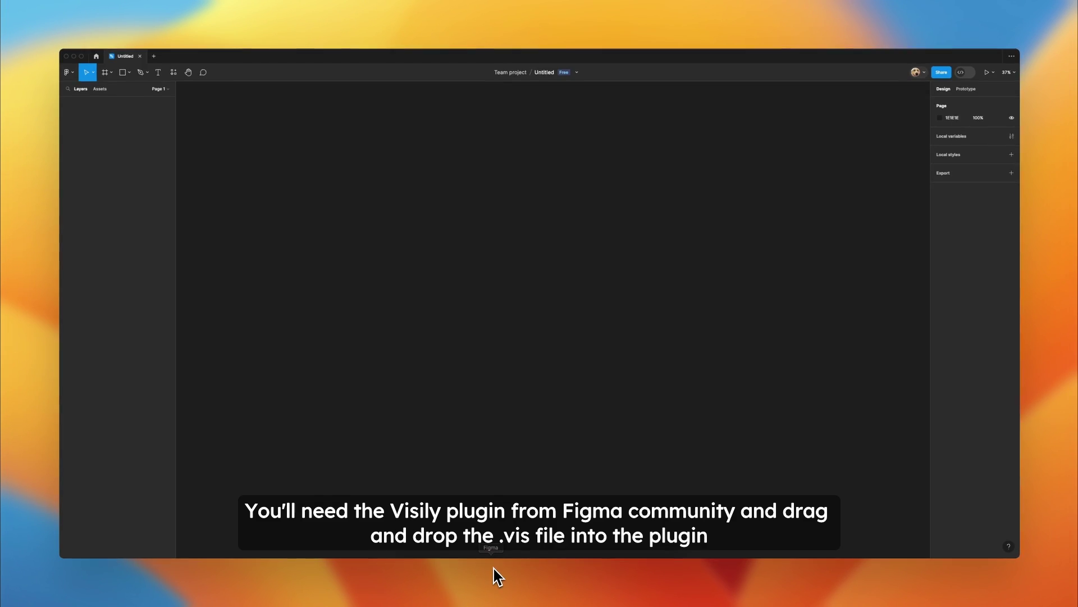
{"action": "left_click", "coordinate": [204, 82]}
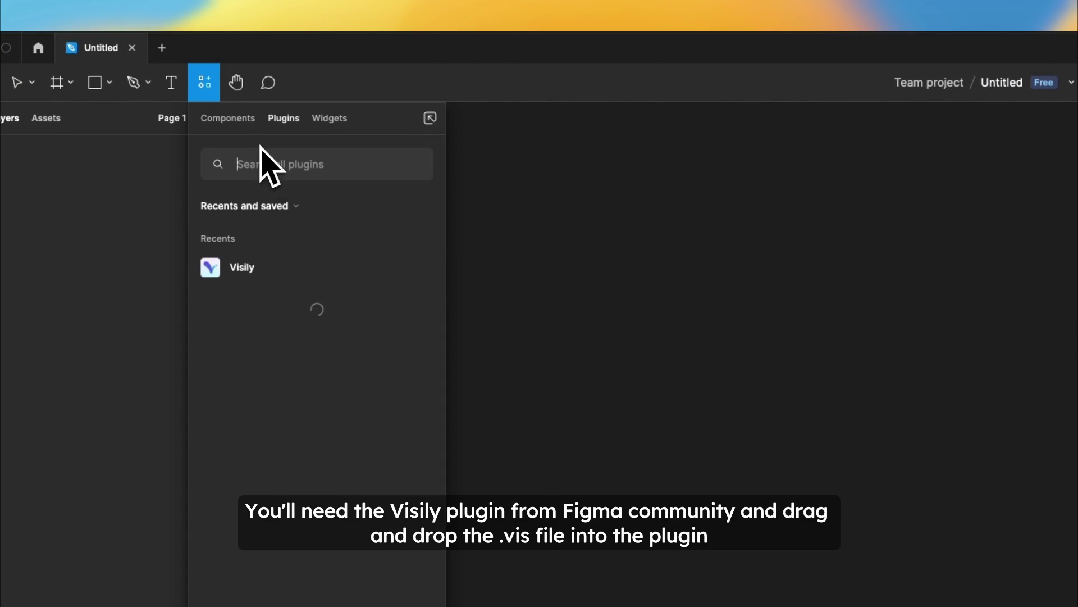
{"action": "left_click", "coordinate": [321, 269]}
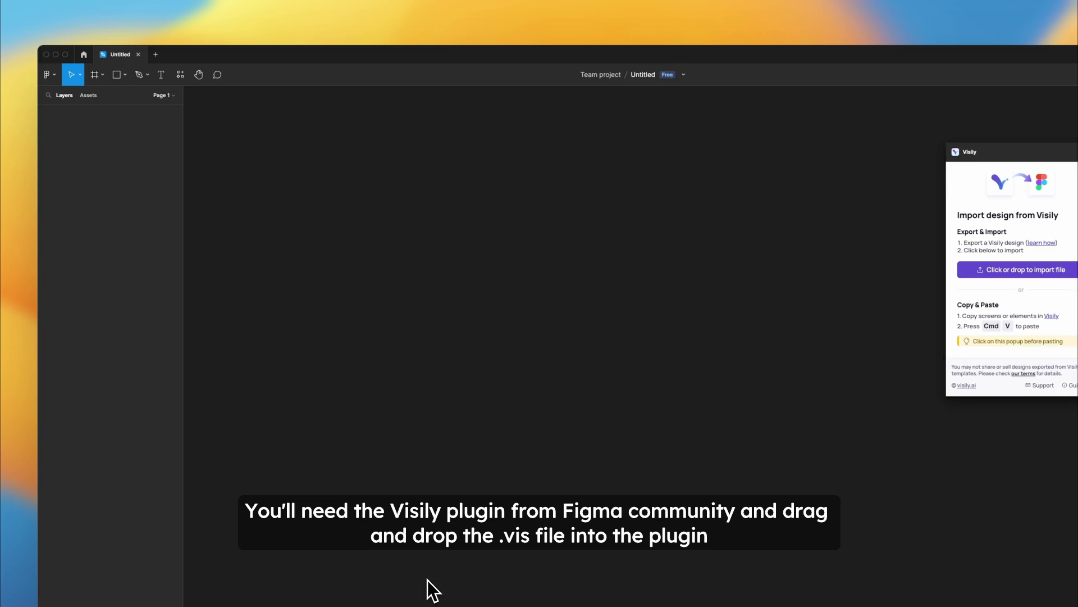
{"action": "left_click", "coordinate": [409, 566]}
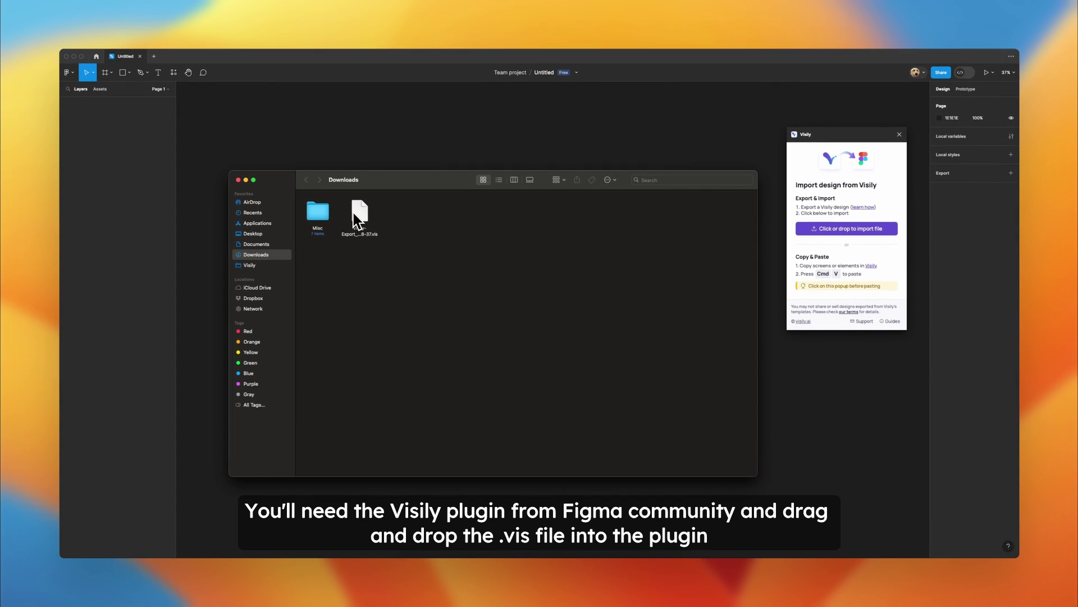
{"action": "left_click_drag", "start_coordinate": [355, 213], "coordinate": [815, 263]}
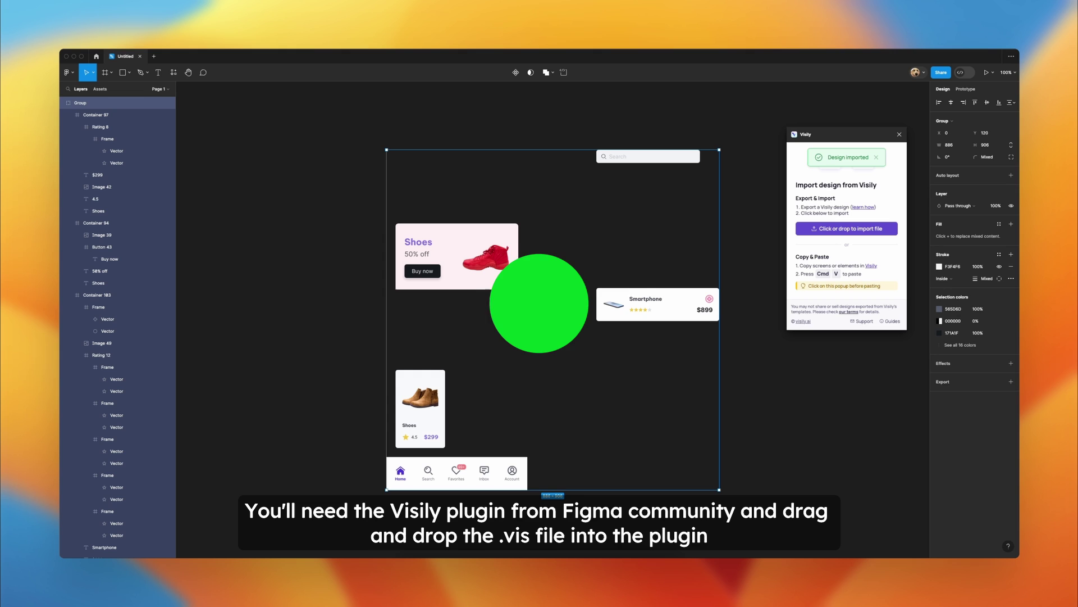
Enlarge the red shoe image inside the Shoes banner
{"action": "left_click", "coordinate": [507, 265]}
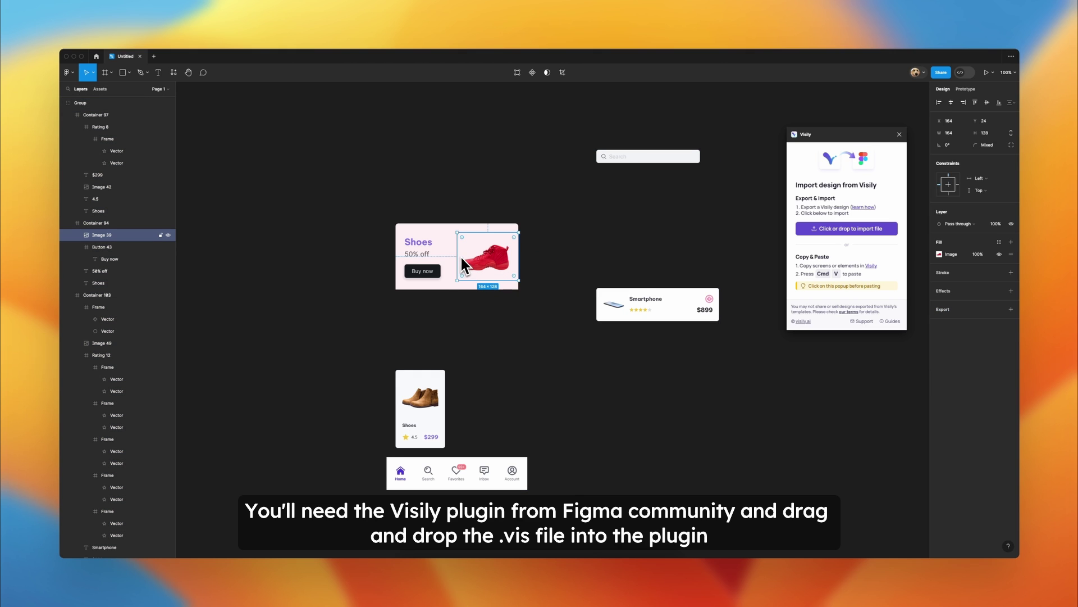
{"action": "left_click_drag", "start_coordinate": [460, 256], "coordinate": [444, 256]}
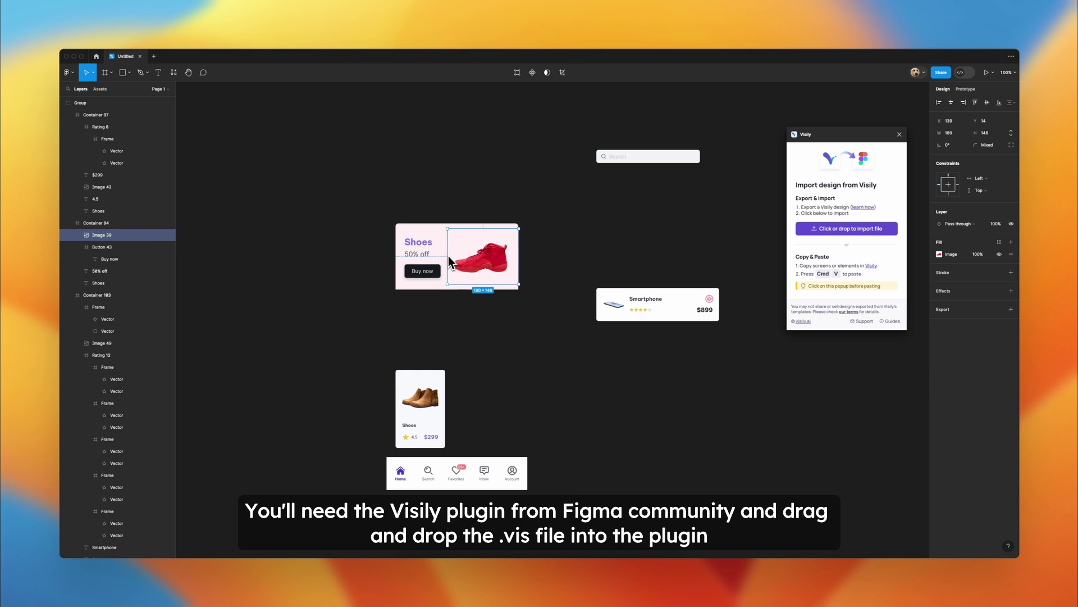
{"action": "left_click", "coordinate": [501, 329]}
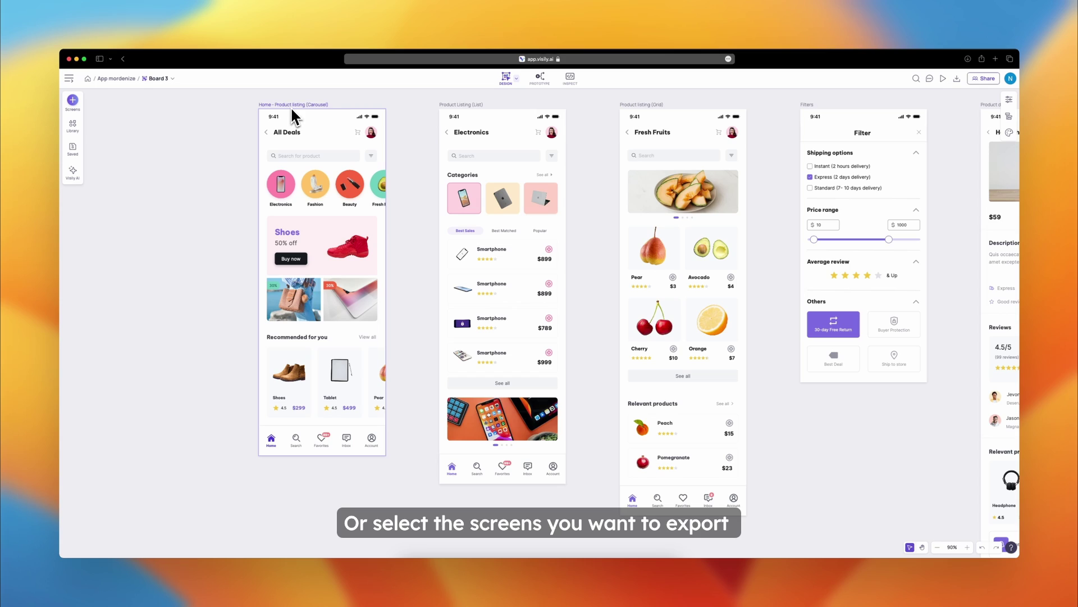
Save the All Deals, Electronics and Fresh Fruits screens together as a Figma .vis export
{"action": "left_click", "coordinate": [290, 106]}
{"action": "left_click", "coordinate": [449, 104], "text": "shift"}
{"action": "left_click", "coordinate": [627, 104], "text": "shift"}
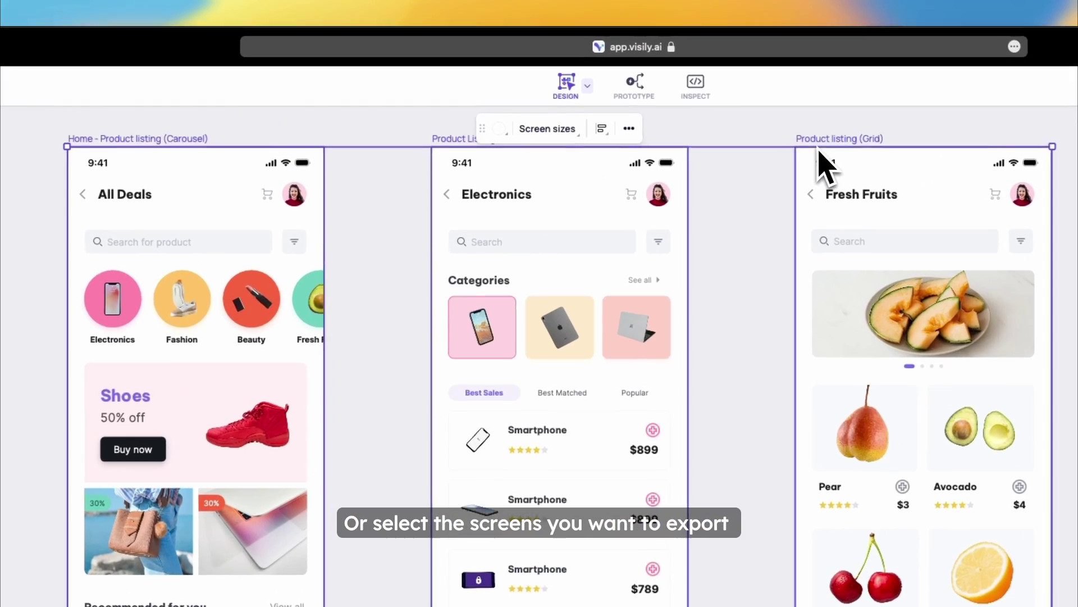
{"action": "left_click", "coordinate": [628, 129]}
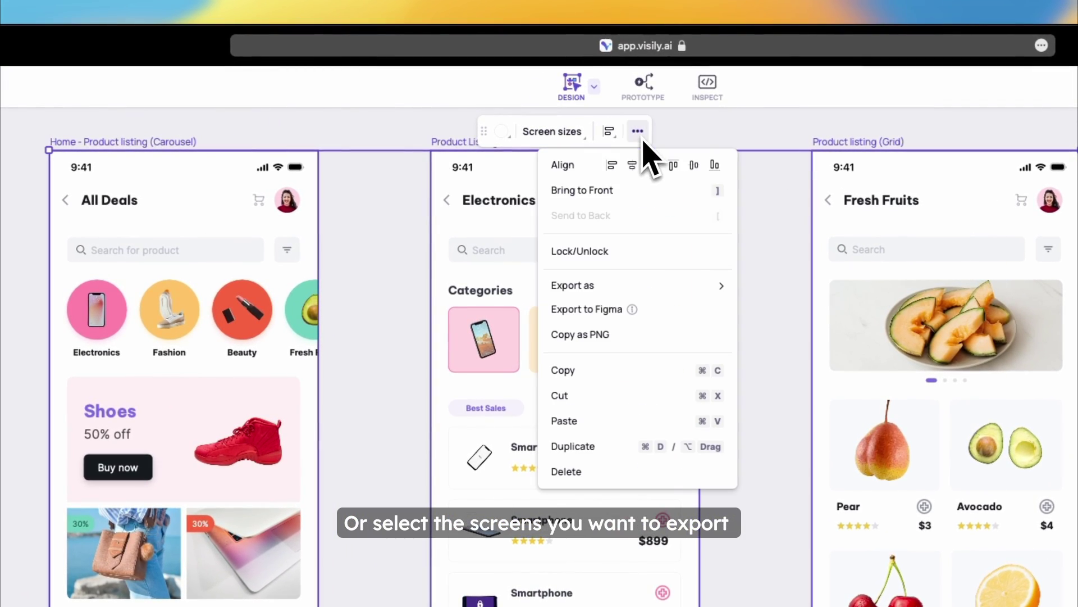
{"action": "left_click", "coordinate": [660, 321]}
{"action": "left_click", "coordinate": [680, 404]}
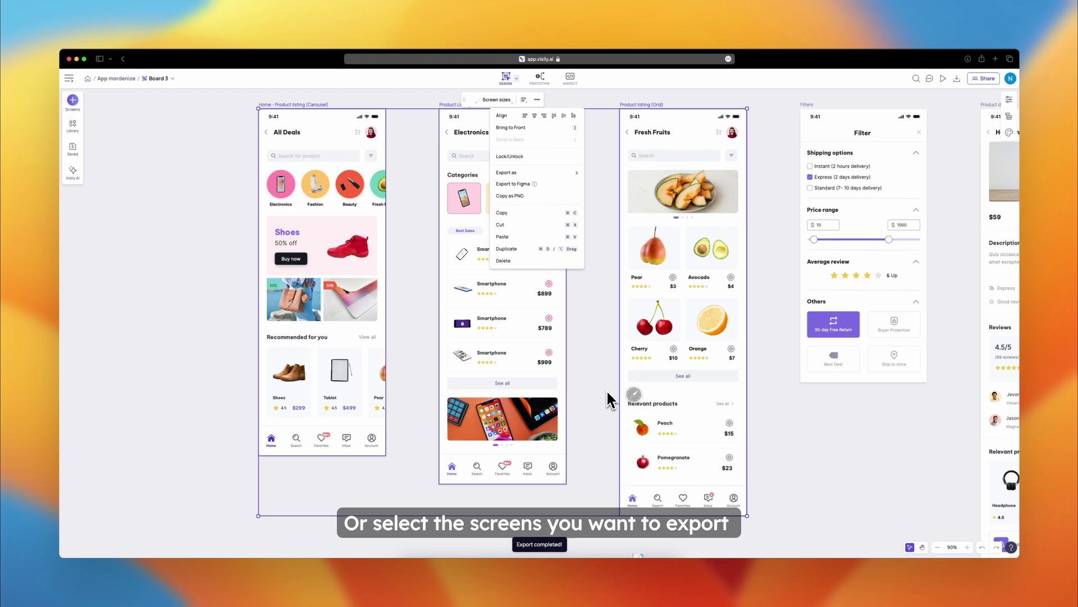
Import the three-screen .vis file into Figma and select Electronics' See all button and phone image
{"action": "left_click", "coordinate": [490, 568]}
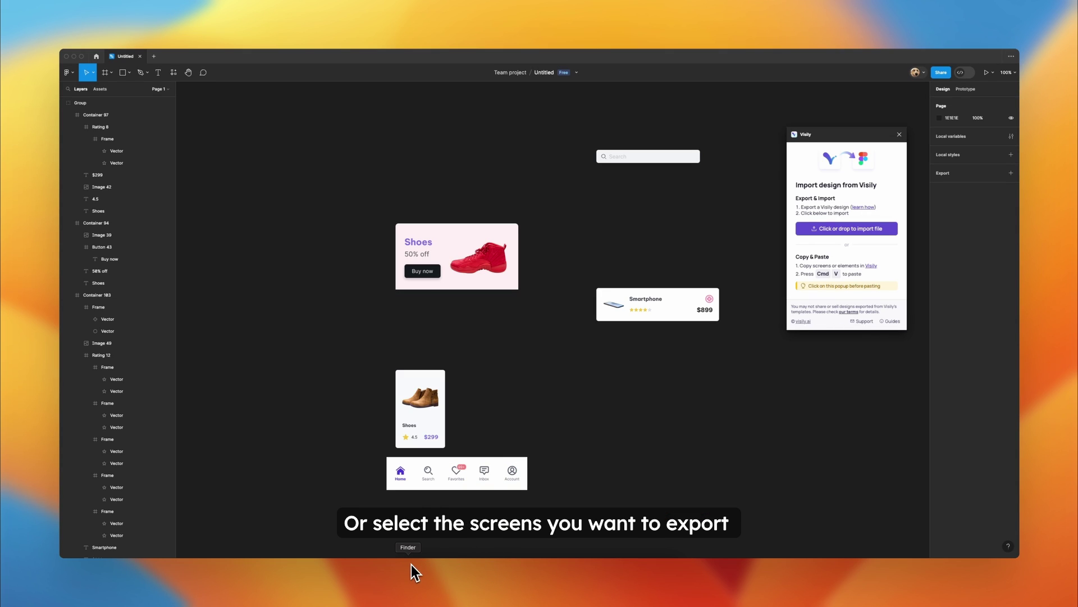
{"action": "left_click_drag", "start_coordinate": [402, 218], "coordinate": [840, 255]}
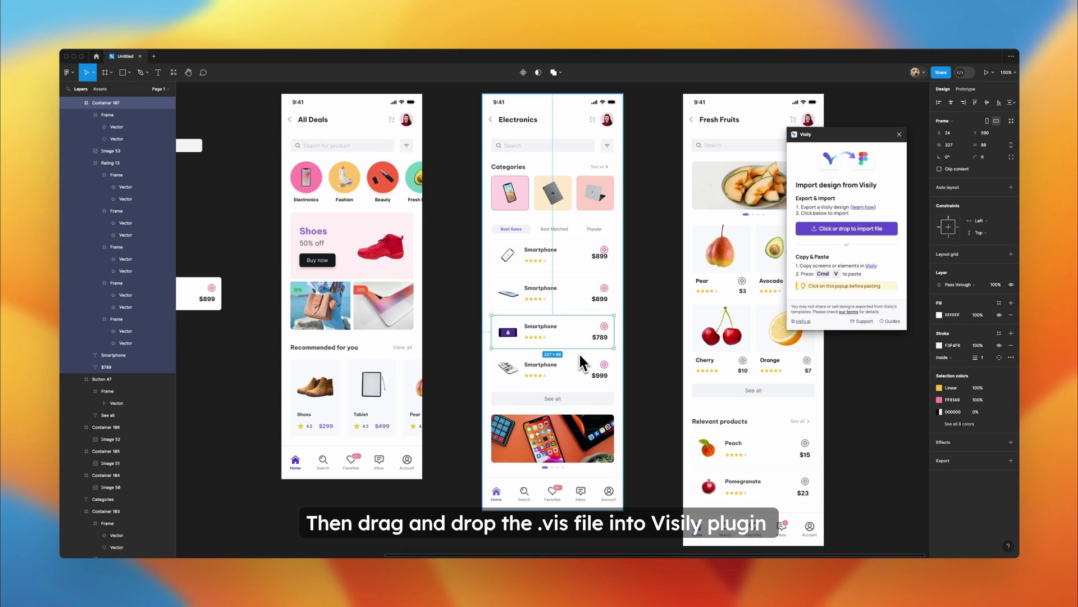
{"action": "left_click", "coordinate": [587, 401]}
{"action": "left_click", "coordinate": [592, 434]}
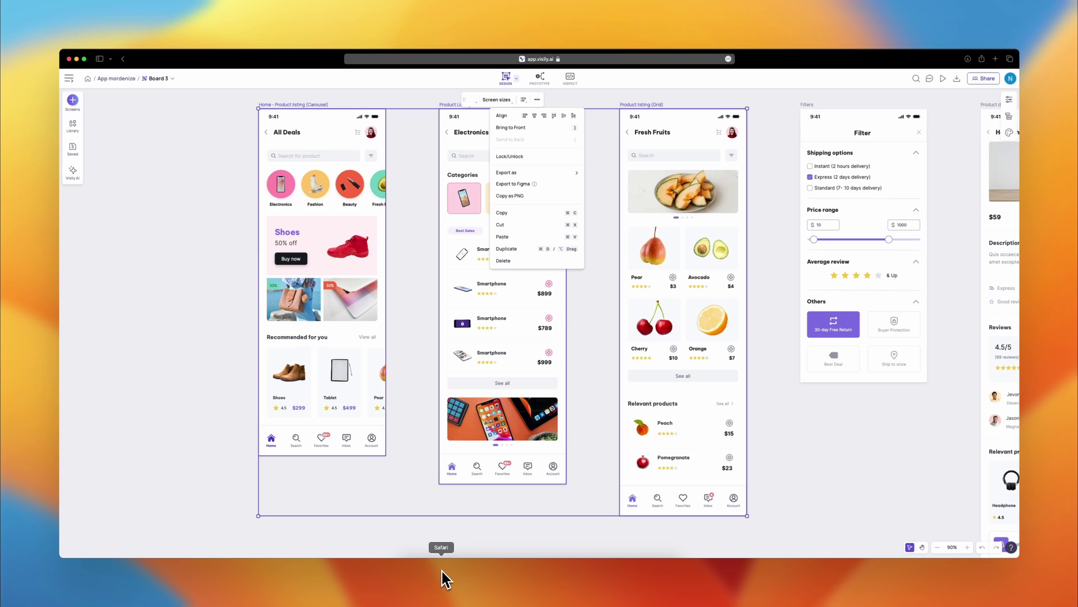
Export all ten Visily screens for Figma and save the .vis file to Downloads
{"action": "left_click", "coordinate": [769, 481]}
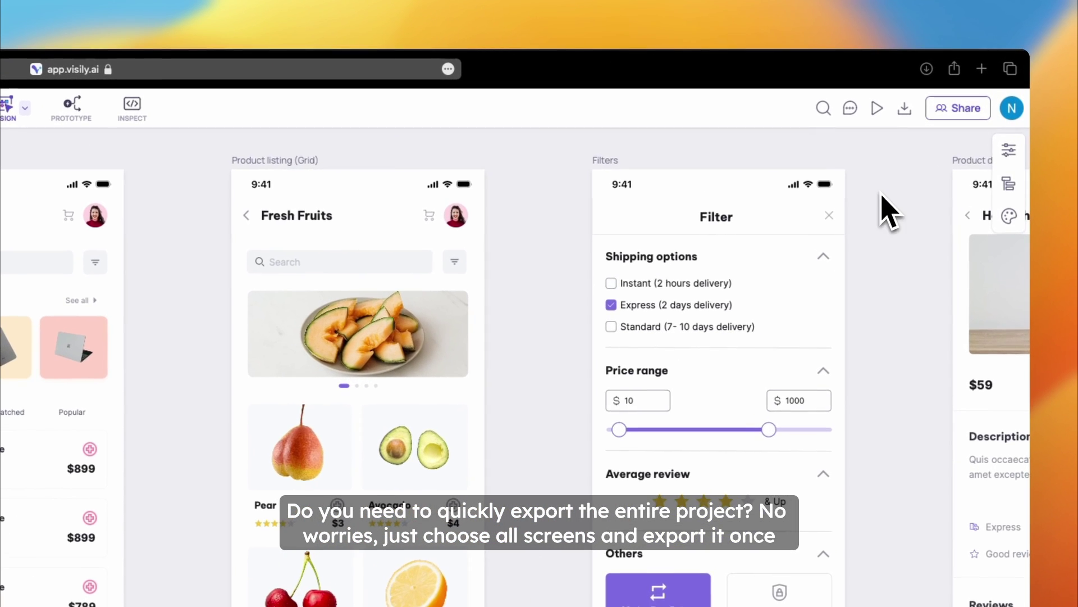
{"action": "left_click", "coordinate": [904, 108]}
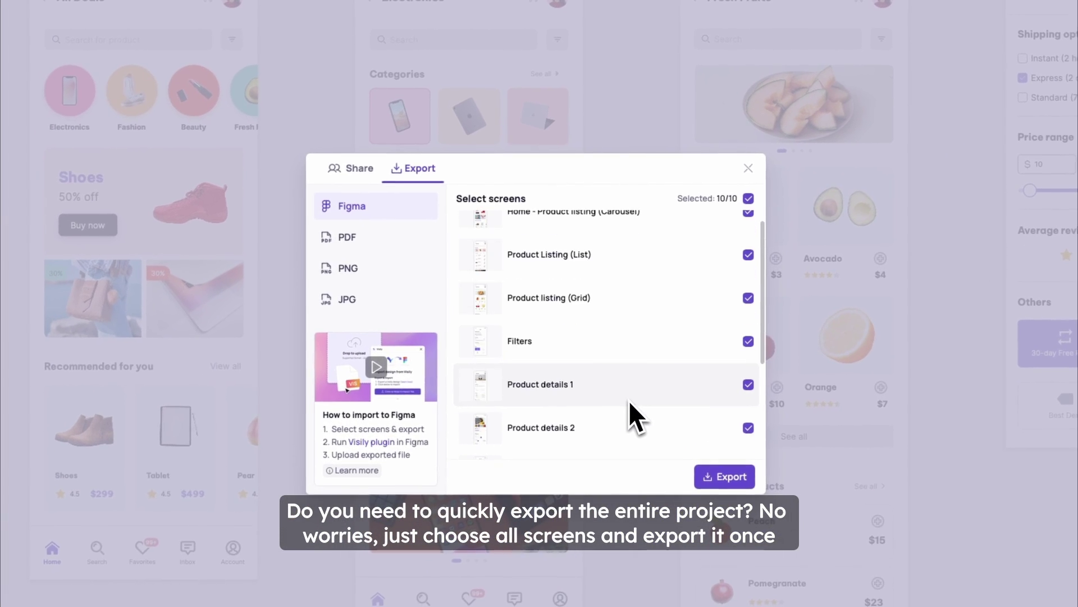
{"action": "scroll", "coordinate": [632, 407], "scroll_direction": "down", "scroll_amount": 3}
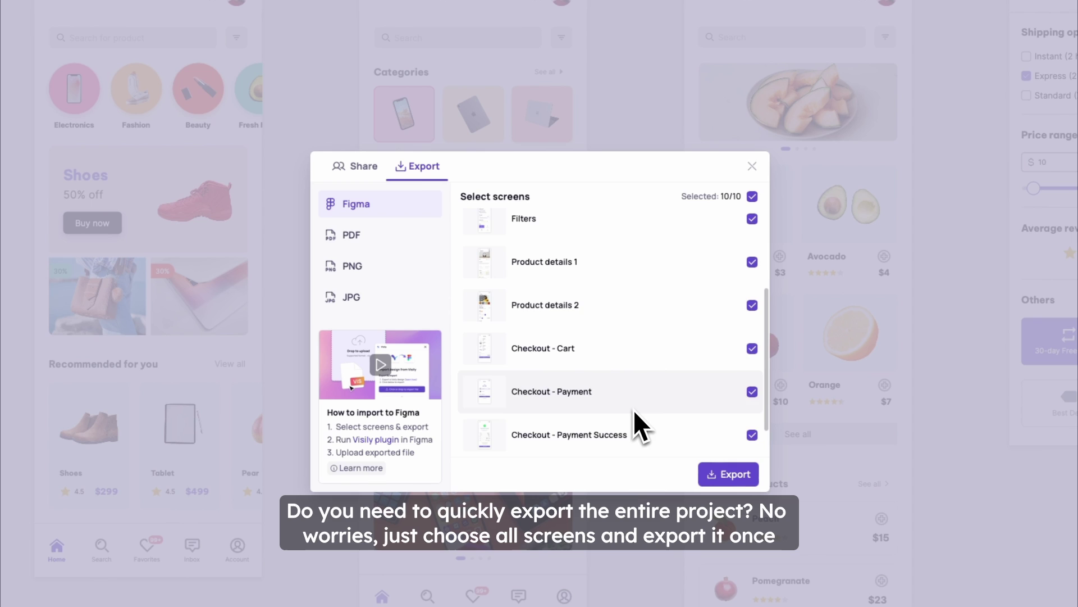
{"action": "scroll", "coordinate": [633, 410], "scroll_direction": "up", "scroll_amount": 3}
{"action": "left_click", "coordinate": [729, 476]}
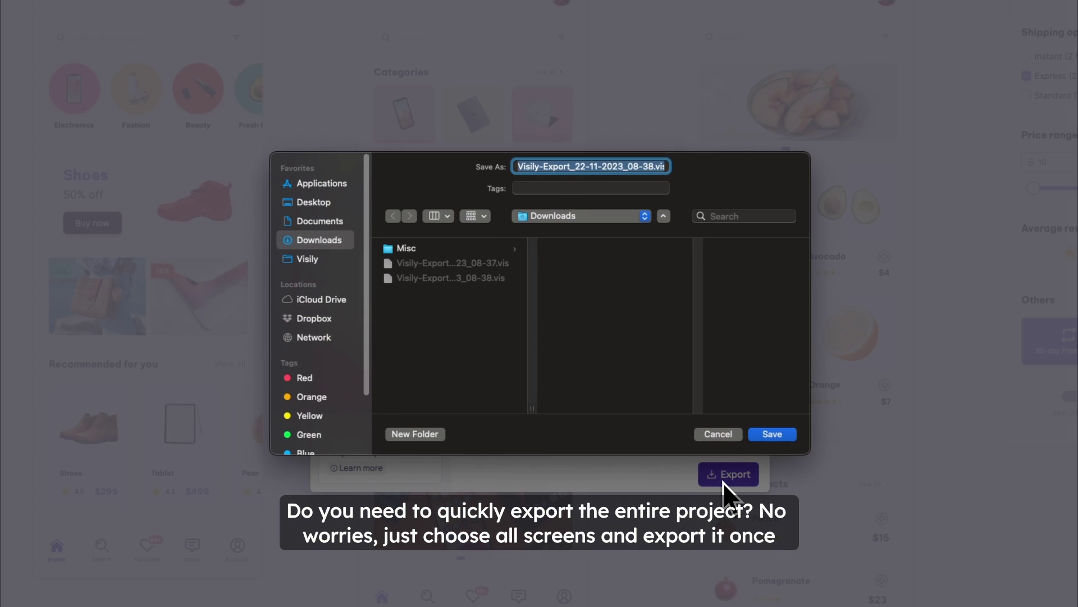
{"action": "left_click", "coordinate": [771, 432]}
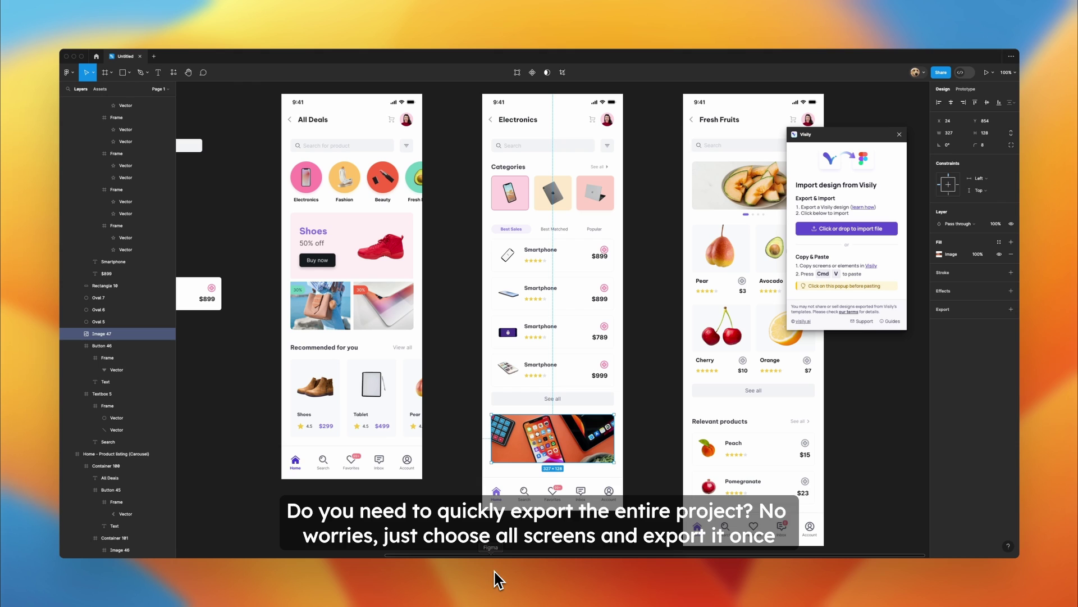
Import the exported .vis file from Downloads into Figma through the Visily plugin
{"action": "left_click", "coordinate": [408, 568]}
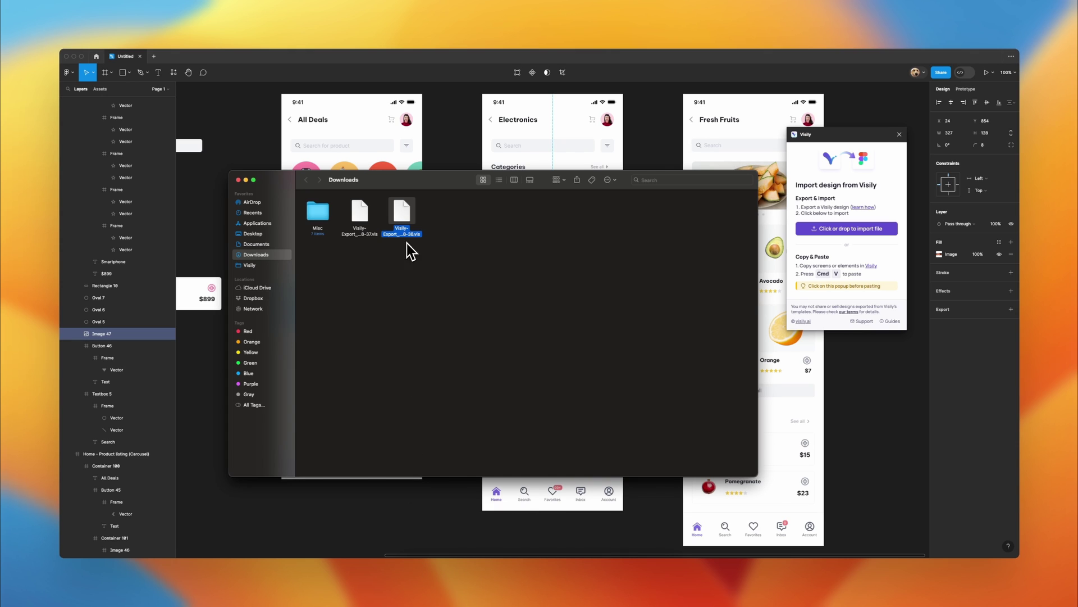
{"action": "left_click_drag", "start_coordinate": [427, 223], "coordinate": [833, 280]}
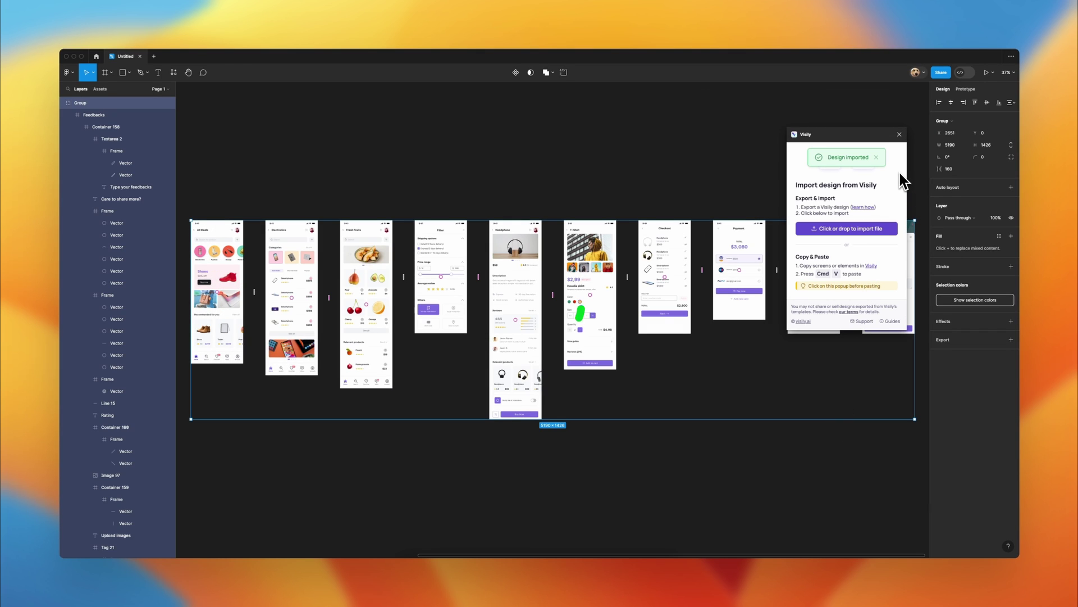
{"action": "left_click", "coordinate": [900, 133]}
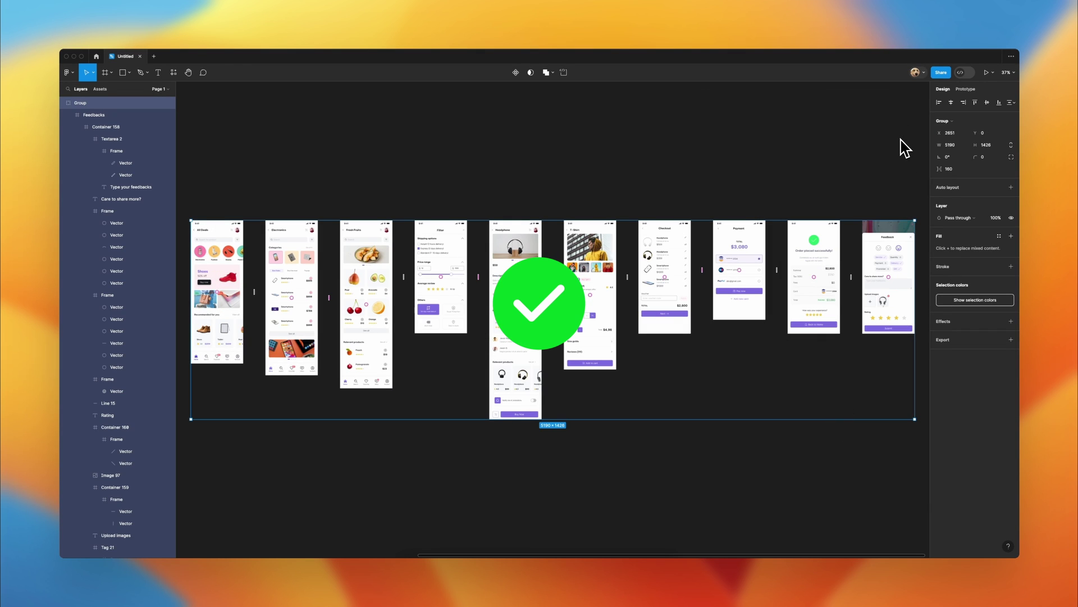
{"action": "left_click", "coordinate": [724, 401]}
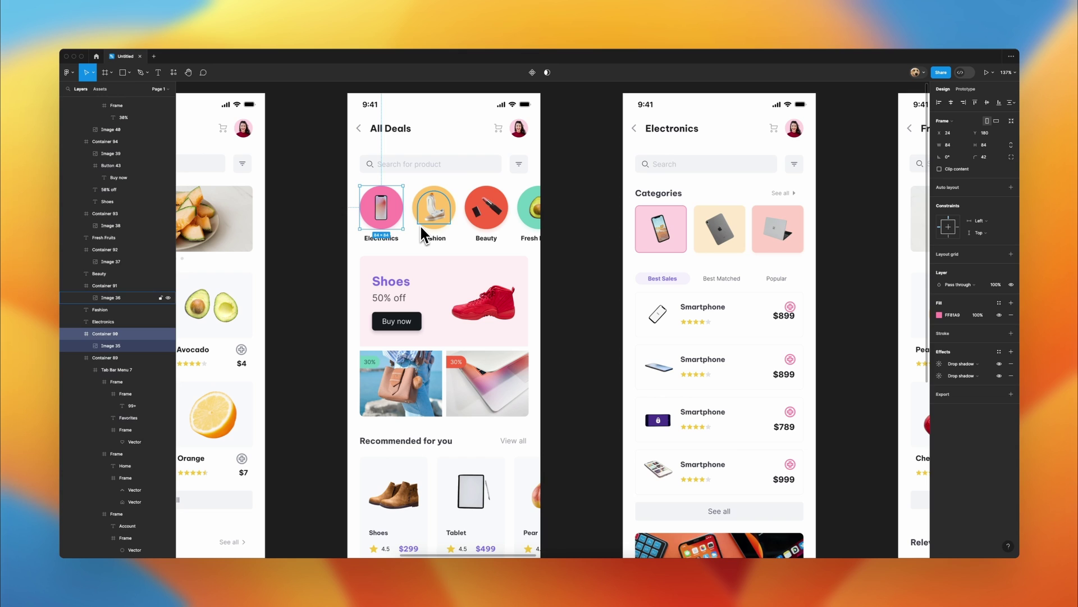
Adjust the corner radius of the Fashion, Beauty and fourth category circles
{"action": "left_click", "coordinate": [434, 208], "text": "shift"}
{"action": "left_click", "coordinate": [486, 208], "text": "shift"}
{"action": "left_click", "coordinate": [529, 208], "text": "shift"}
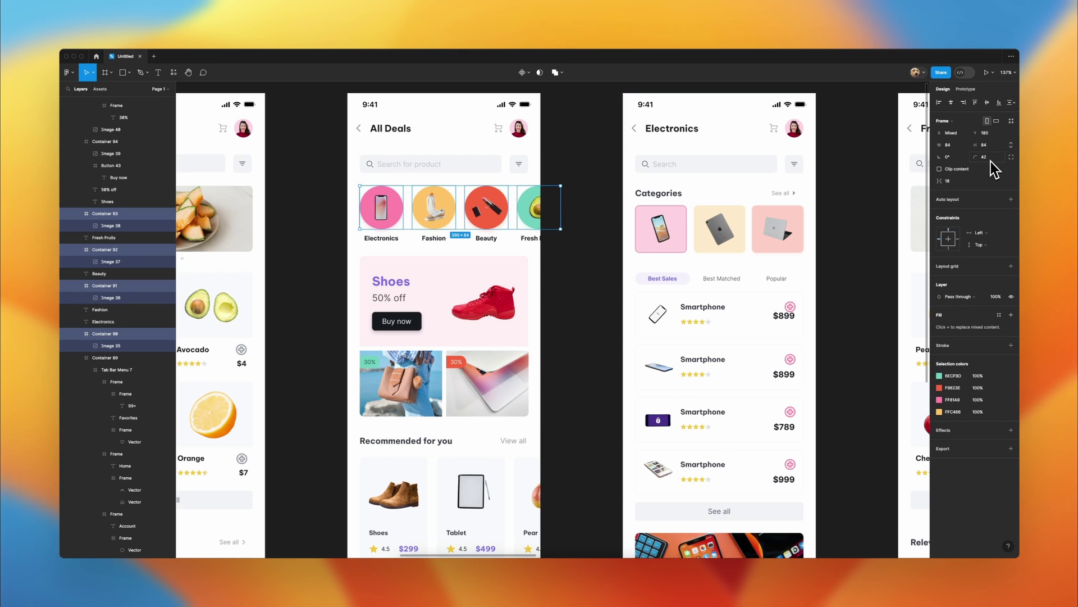
{"action": "left_click_drag", "start_coordinate": [993, 159], "coordinate": [982, 161]}
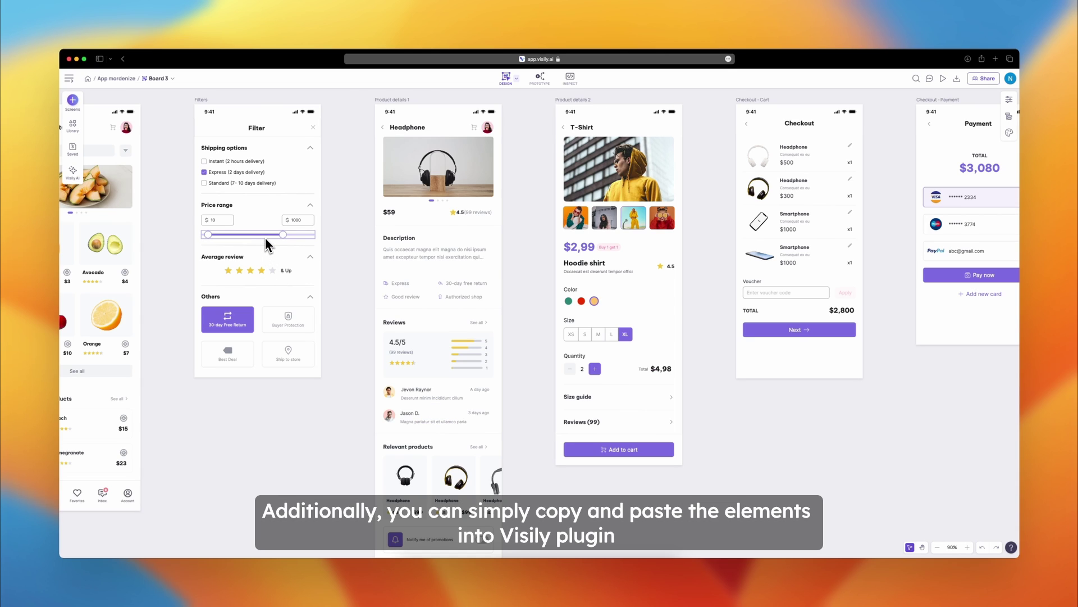
Copy the price slider, 30-day Free Return card and reviews card, then paste them into Figma
{"action": "left_click", "coordinate": [265, 235]}
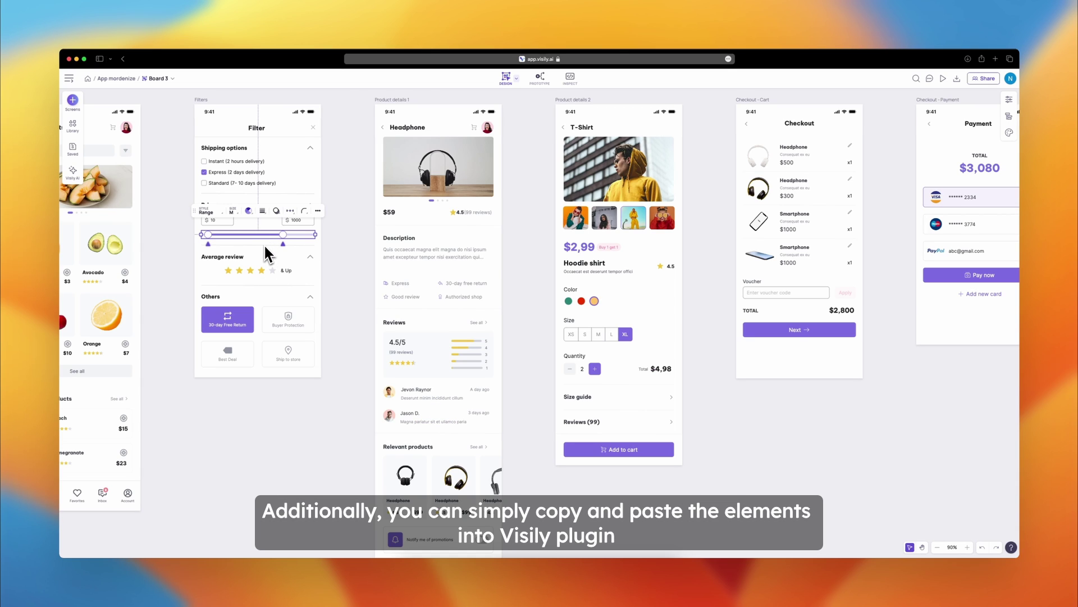
{"action": "left_click", "coordinate": [244, 319], "text": "shift"}
{"action": "left_click", "coordinate": [420, 343], "text": "shift"}
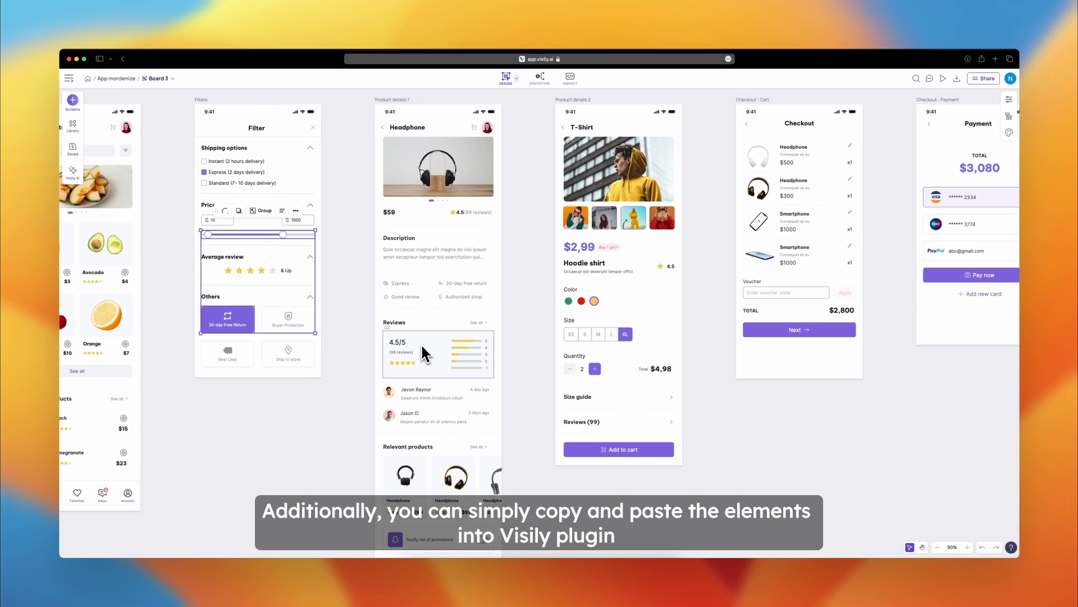
{"action": "right_click", "coordinate": [391, 233]}
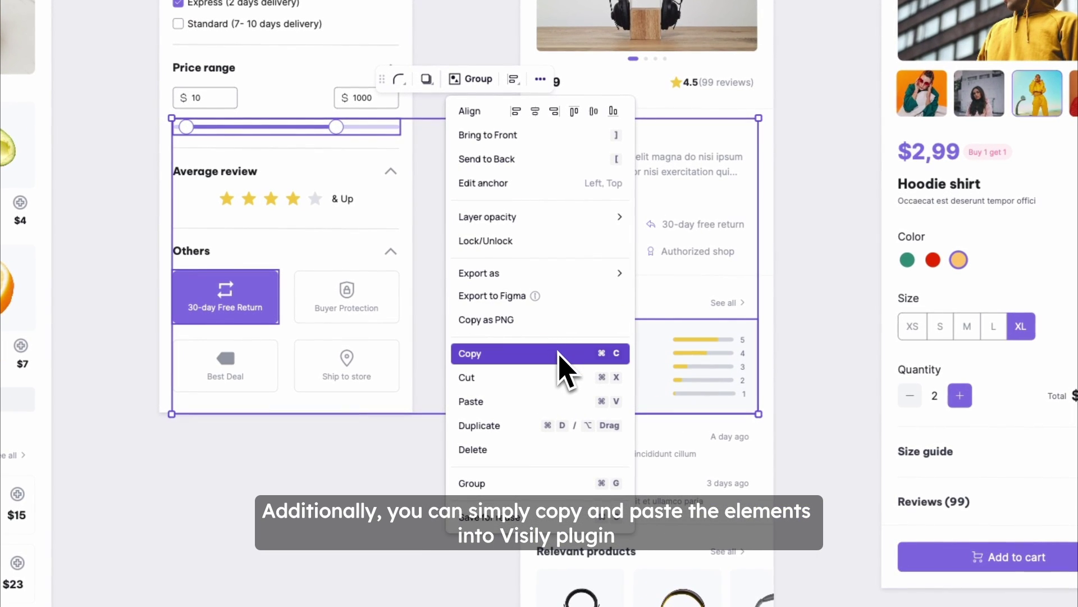
{"action": "left_click", "coordinate": [556, 354]}
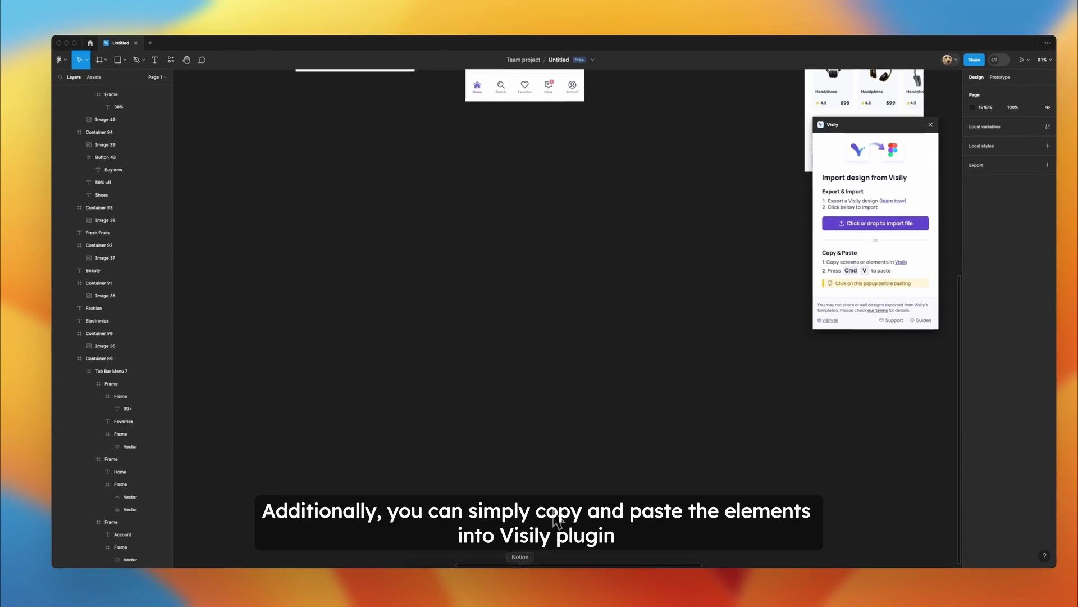
{"action": "left_click", "coordinate": [845, 182]}
{"action": "key", "text": "ctrl+v"}
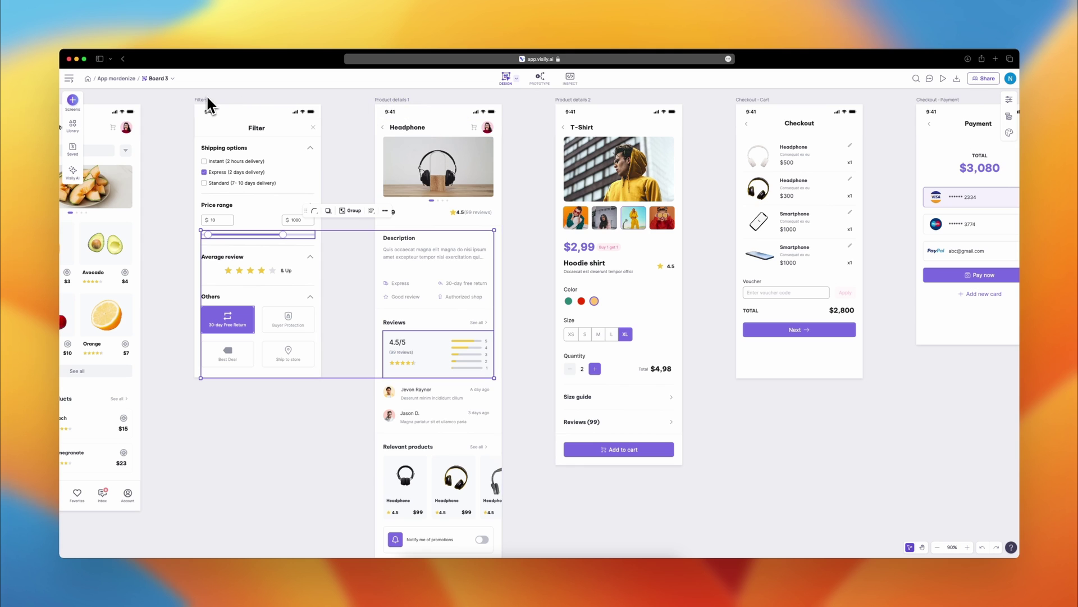
Paste the Filter, Product details 1 and Product details 2 screens into Figma
{"action": "left_click", "coordinate": [205, 98]}
{"action": "left_click", "coordinate": [391, 99], "text": "shift"}
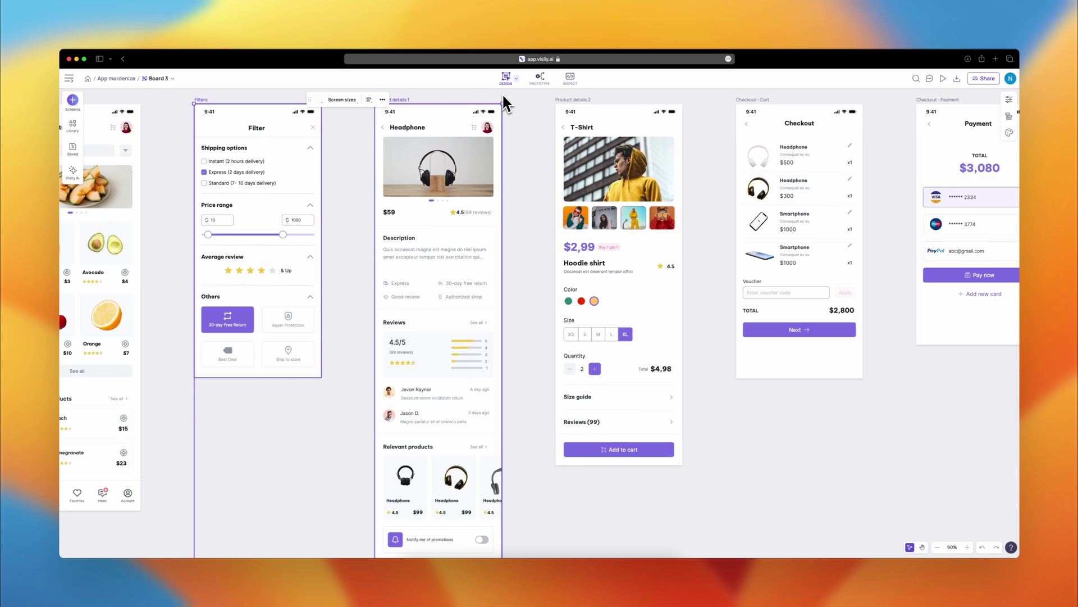
{"action": "left_click", "coordinate": [570, 99], "text": "shift"}
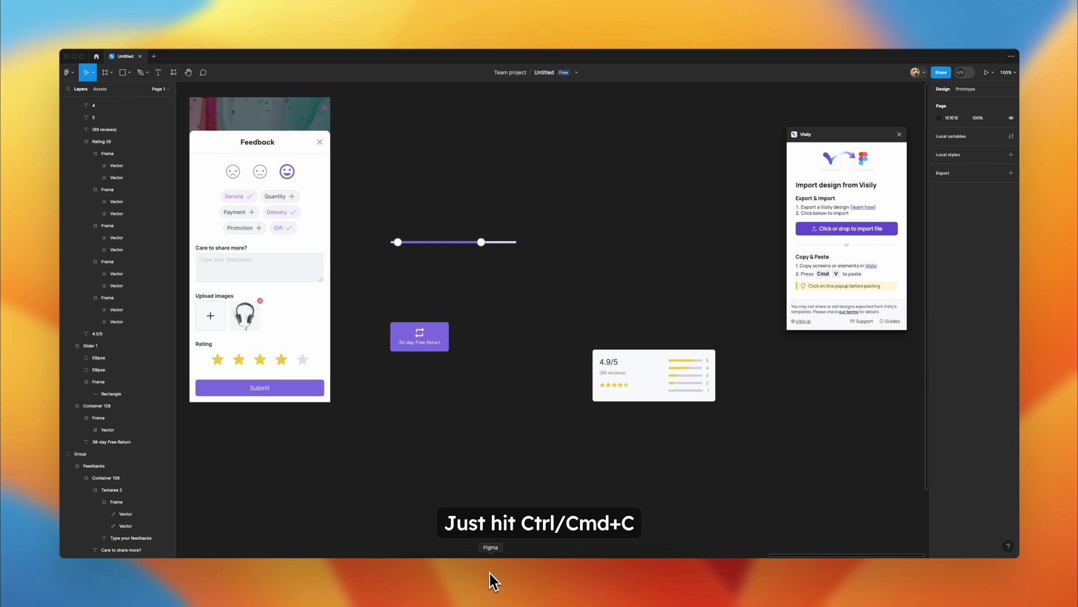
{"action": "left_click", "coordinate": [867, 183]}
{"action": "key", "text": "ctrl+v"}
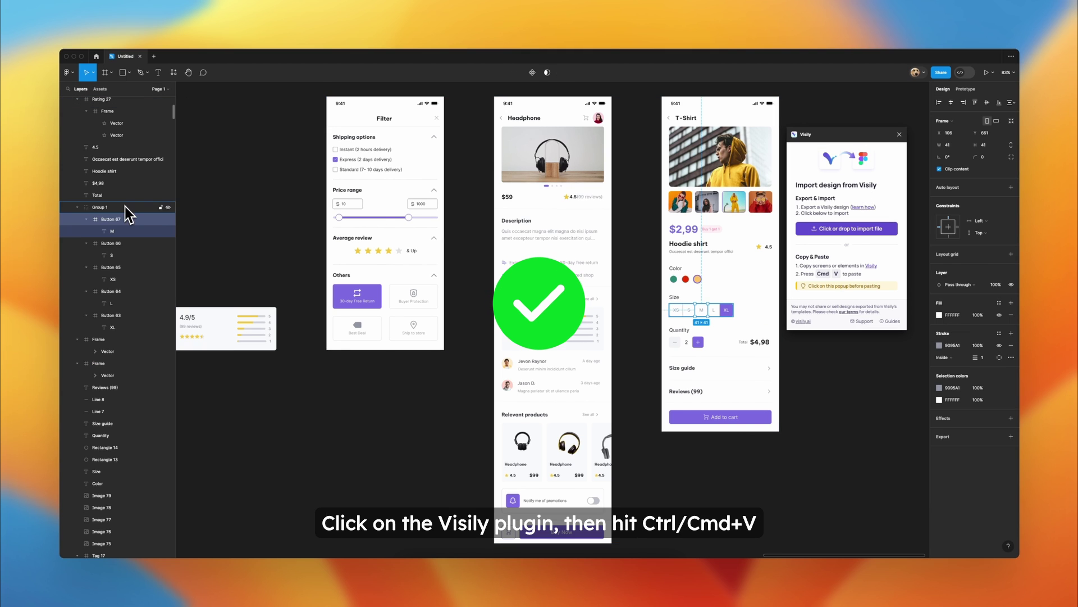
Apply auto layout to the T-Shirt screen's XS–XL size row and select its five buttons
{"action": "left_click", "coordinate": [1012, 187]}
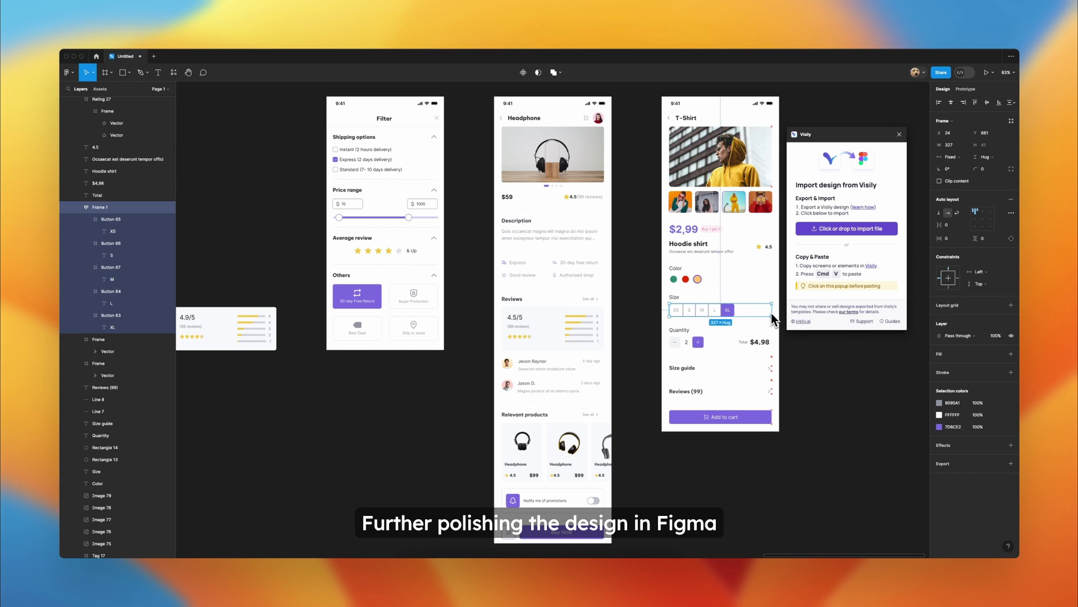
{"action": "scroll", "coordinate": [772, 312], "scroll_direction": "up", "scroll_amount": 3}
{"action": "scroll", "coordinate": [608, 295], "scroll_direction": "up", "scroll_amount": 3}
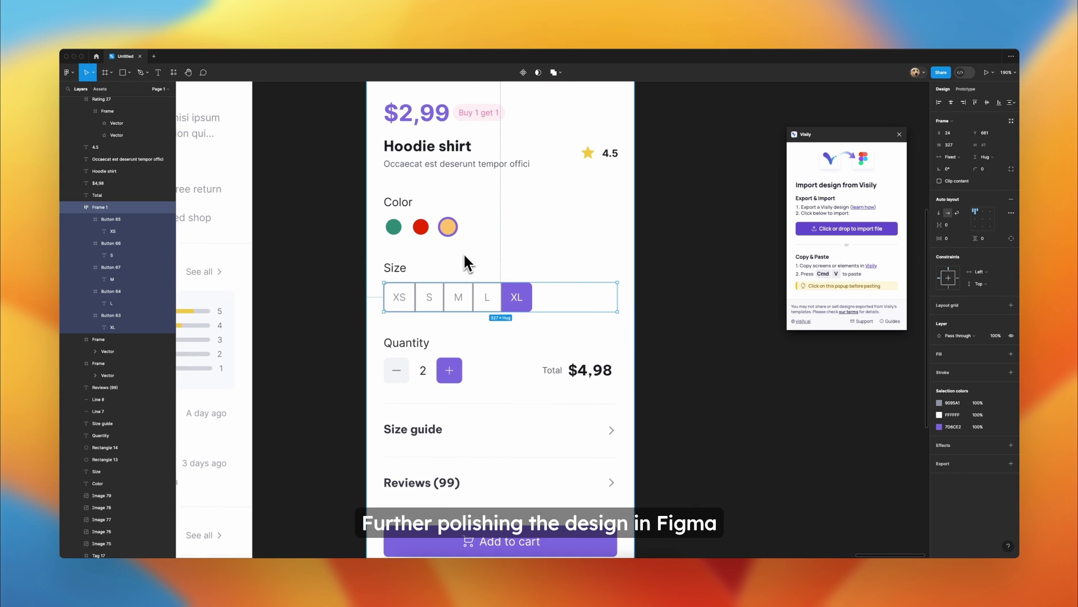
{"action": "left_click", "coordinate": [110, 219]}
{"action": "left_click", "coordinate": [111, 314], "text": "shift"}
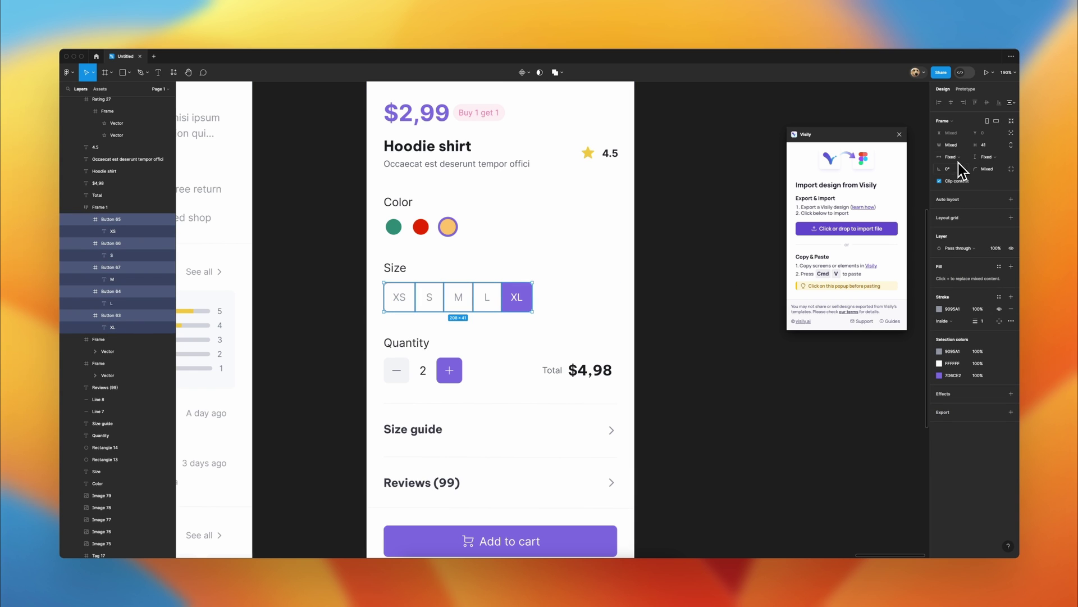